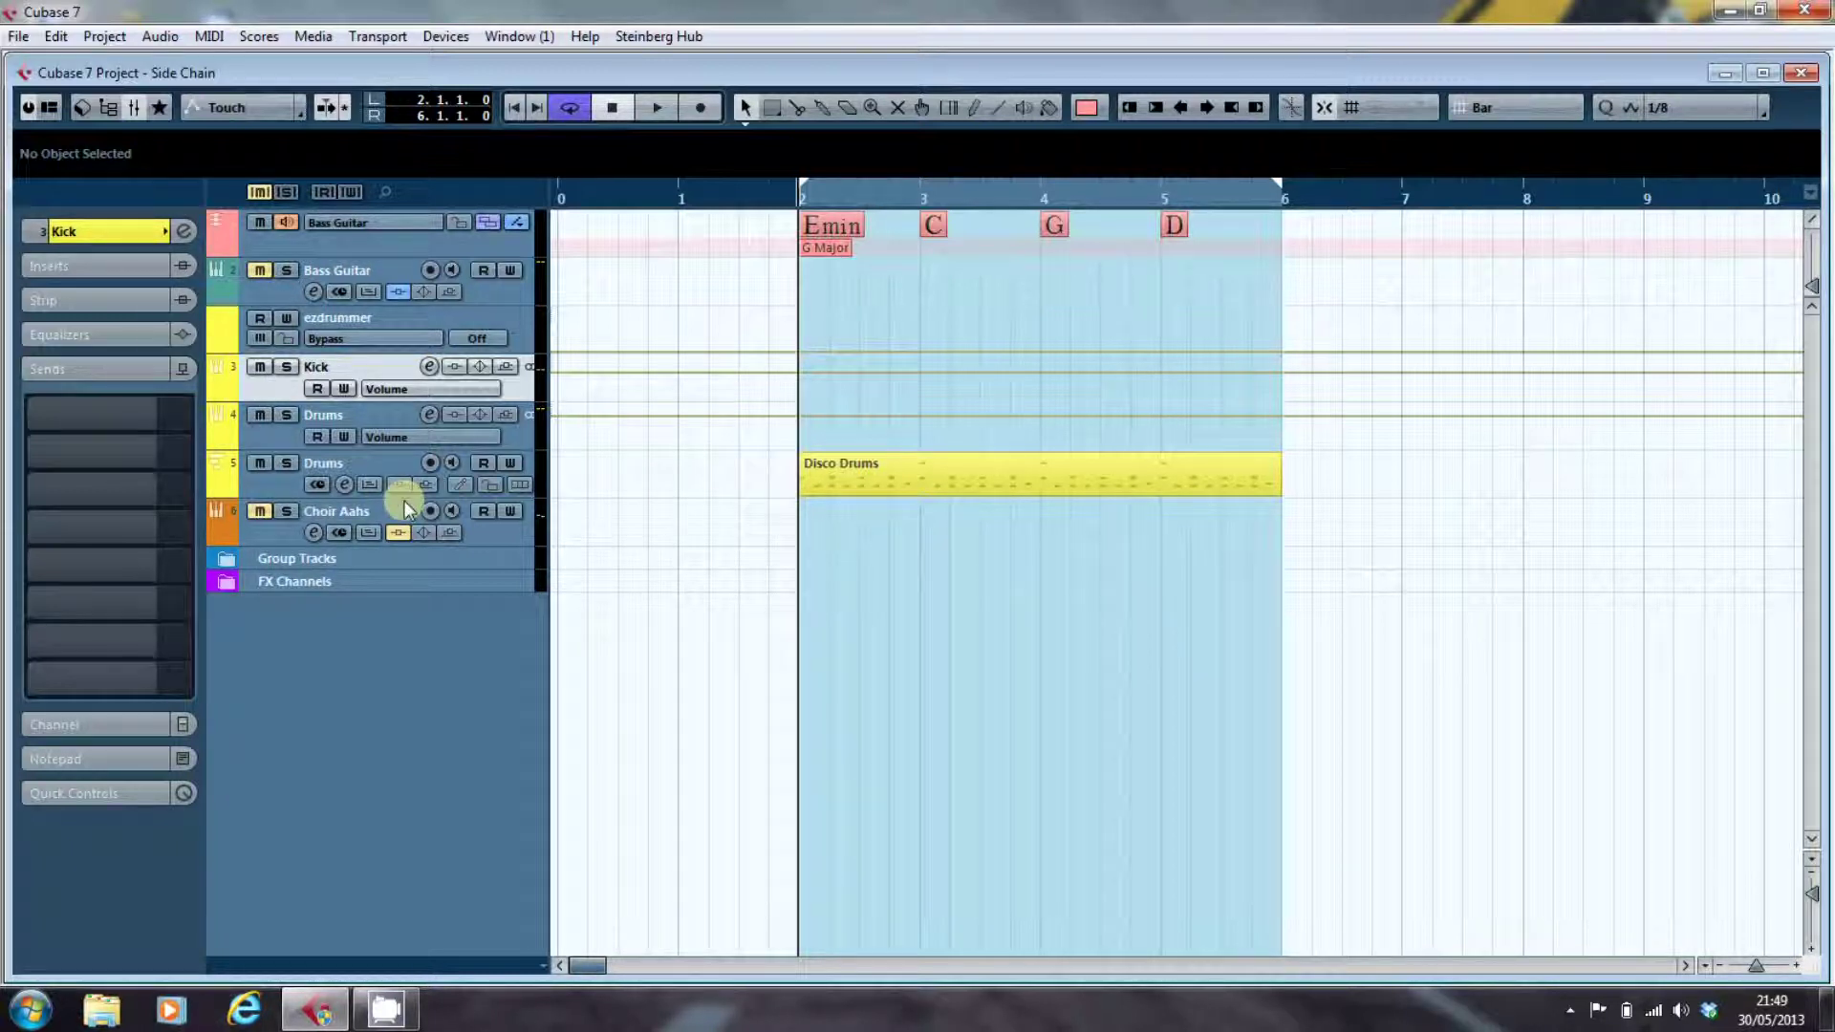
# Play the four-bar loop with only the drums audible, stop and return to the loop start
pyautogui.press('space')
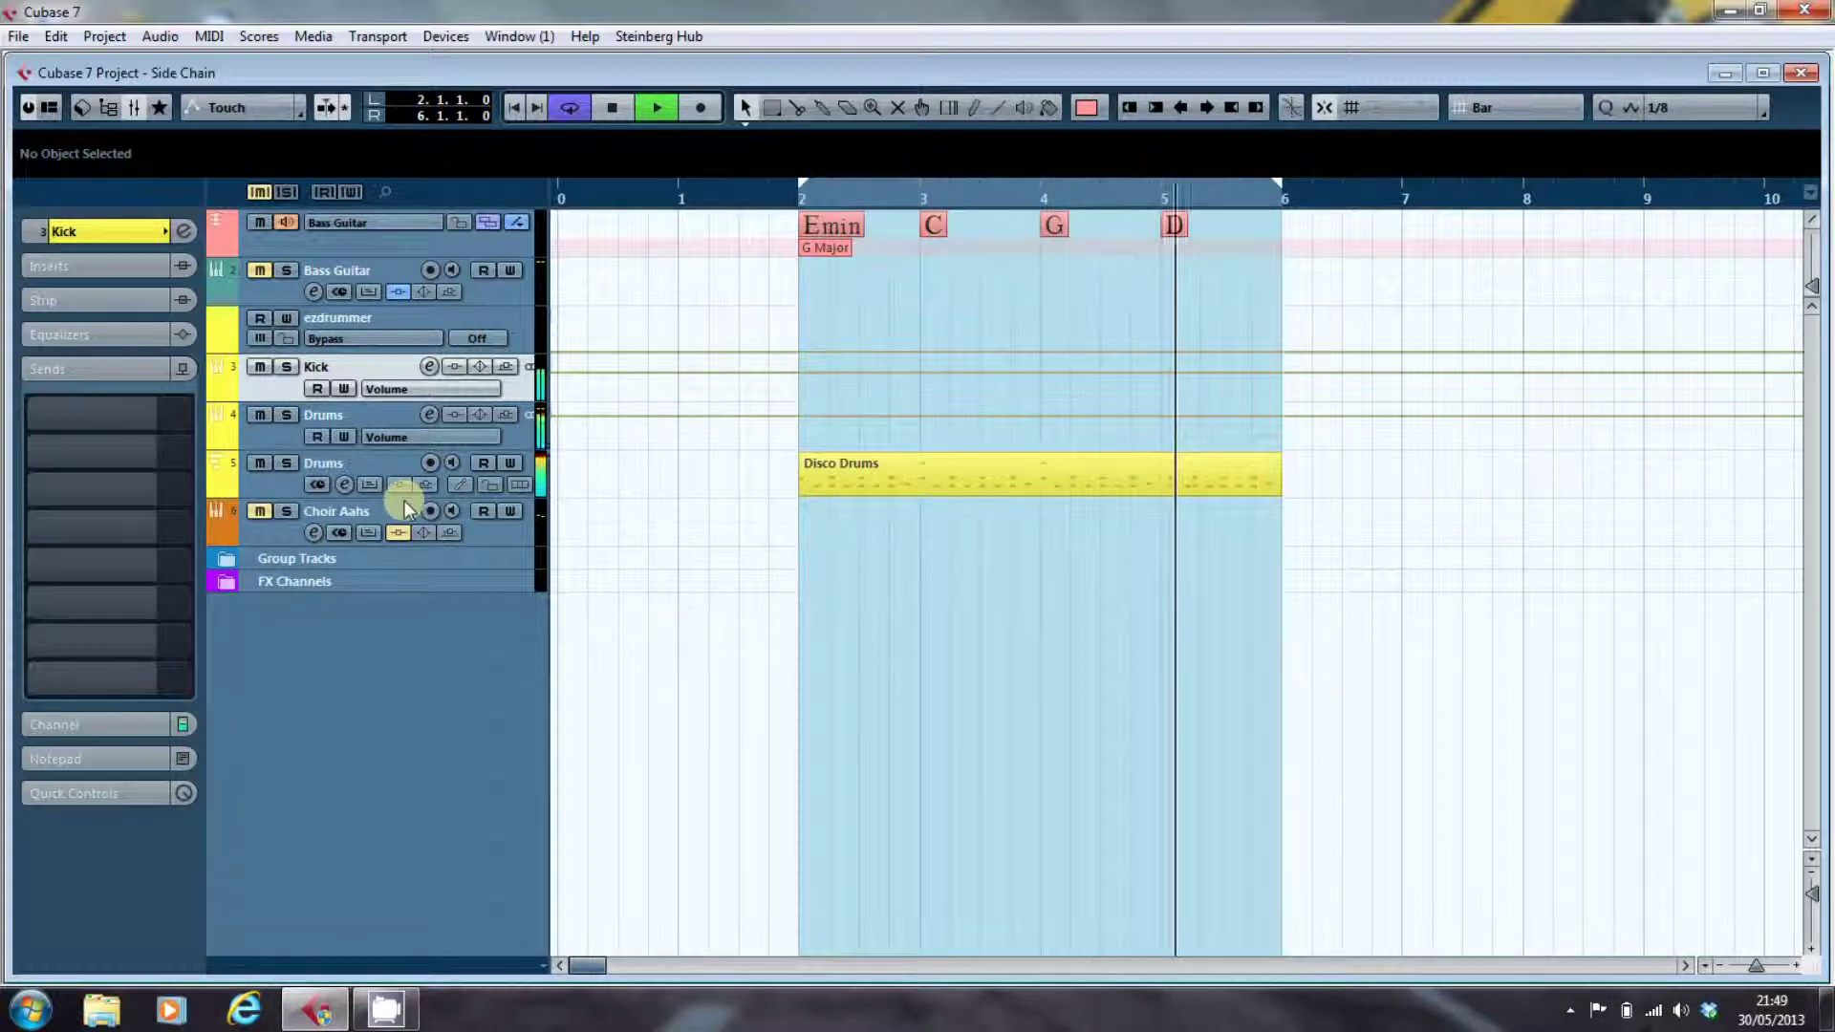
pyautogui.press('space')
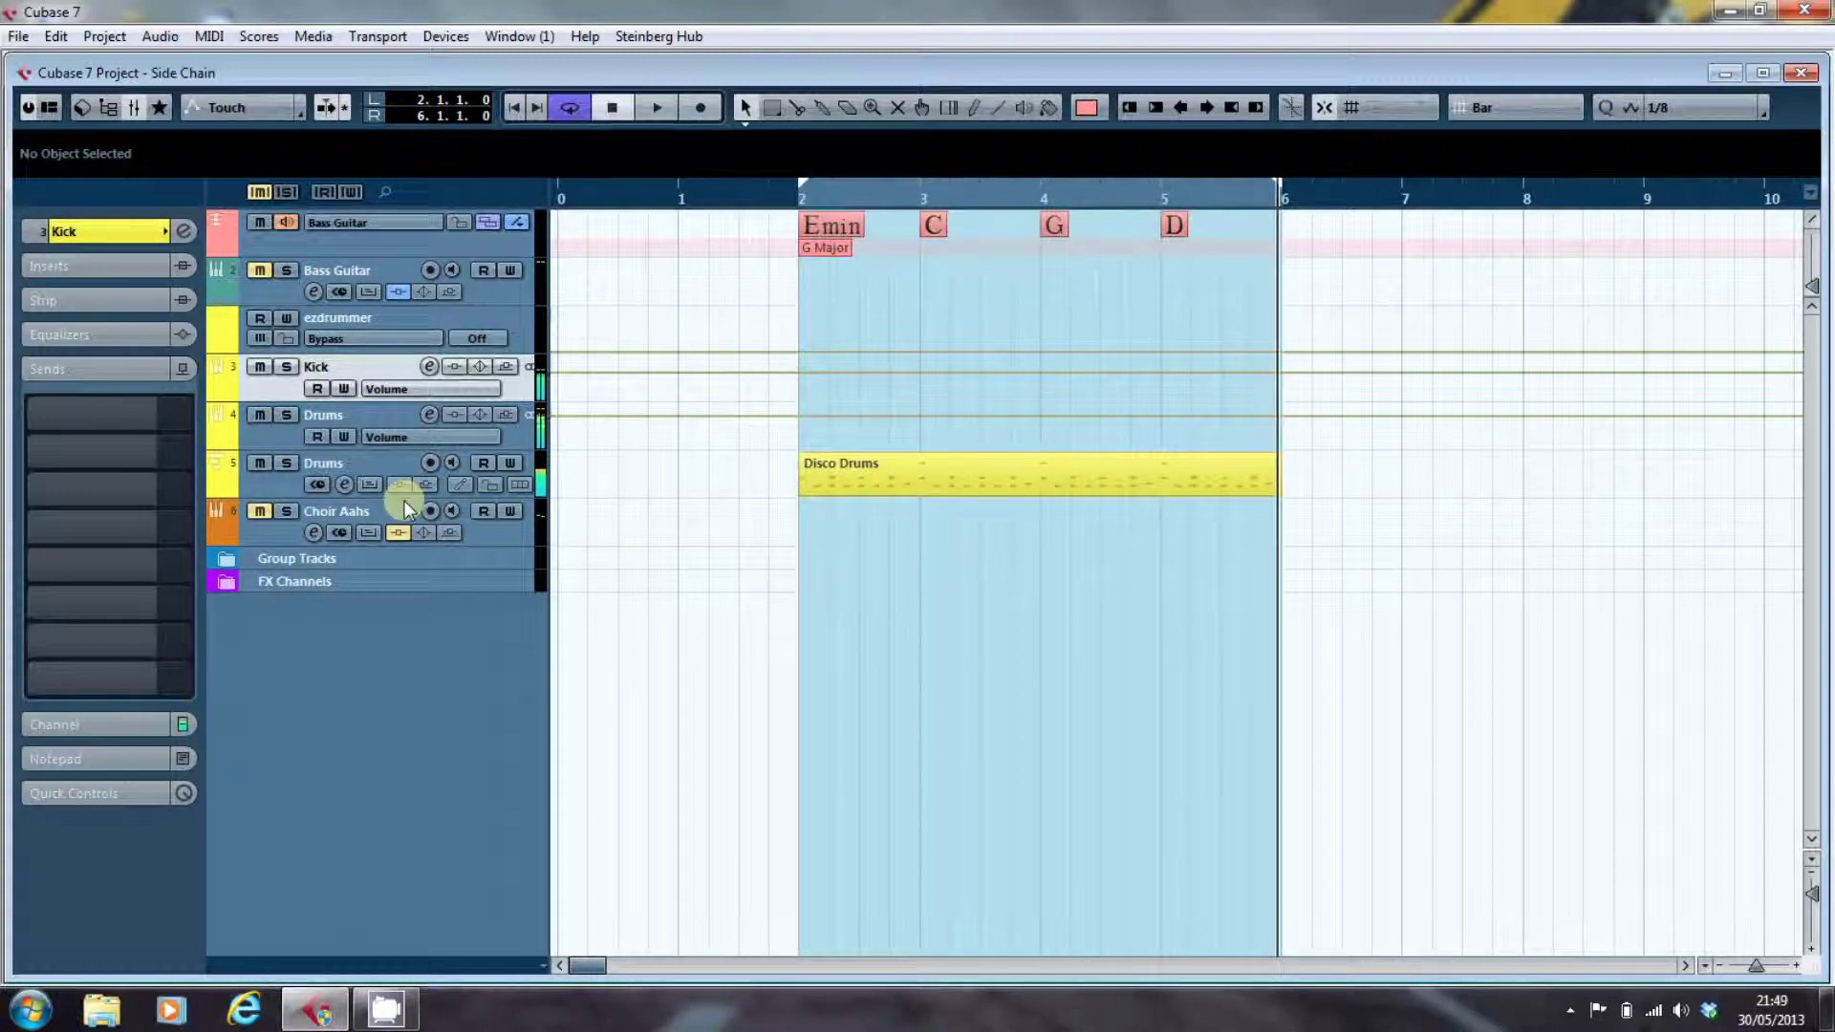
pyautogui.press('KP_1')
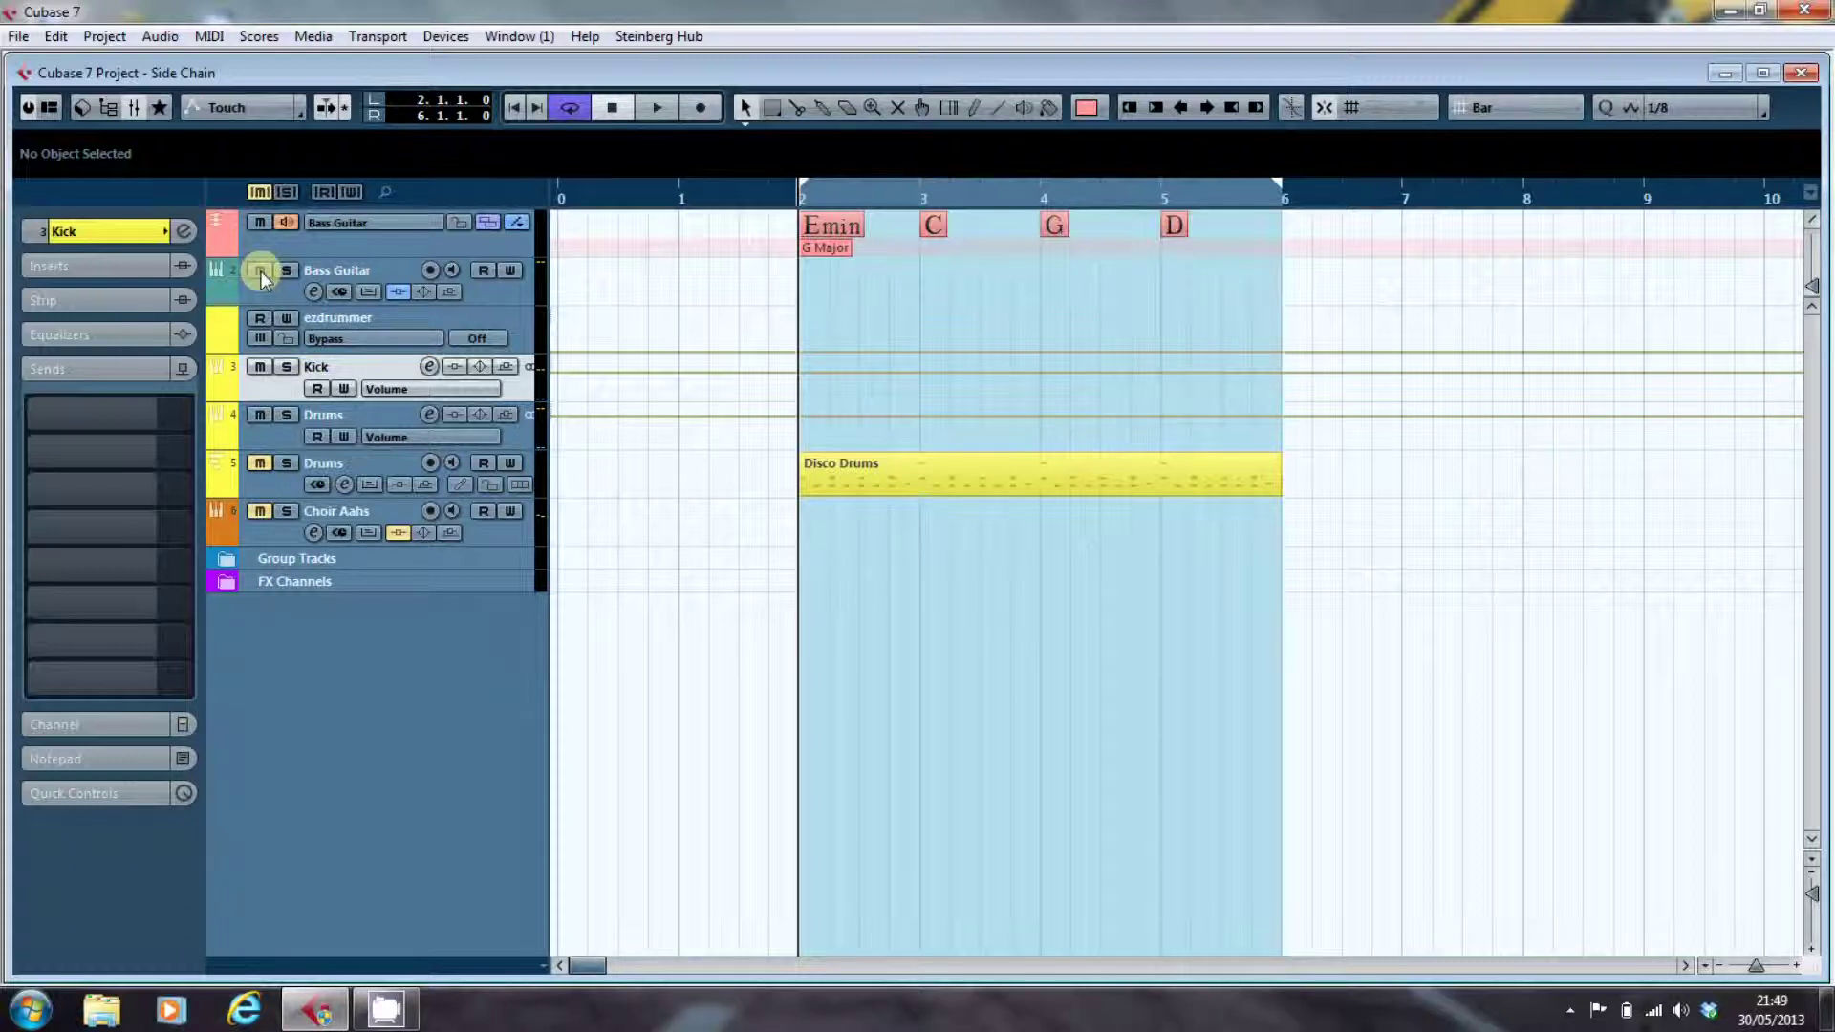
# Audition the Bass Guitar part over the loop, first alone and once more together with the drums
pyautogui.press('space')
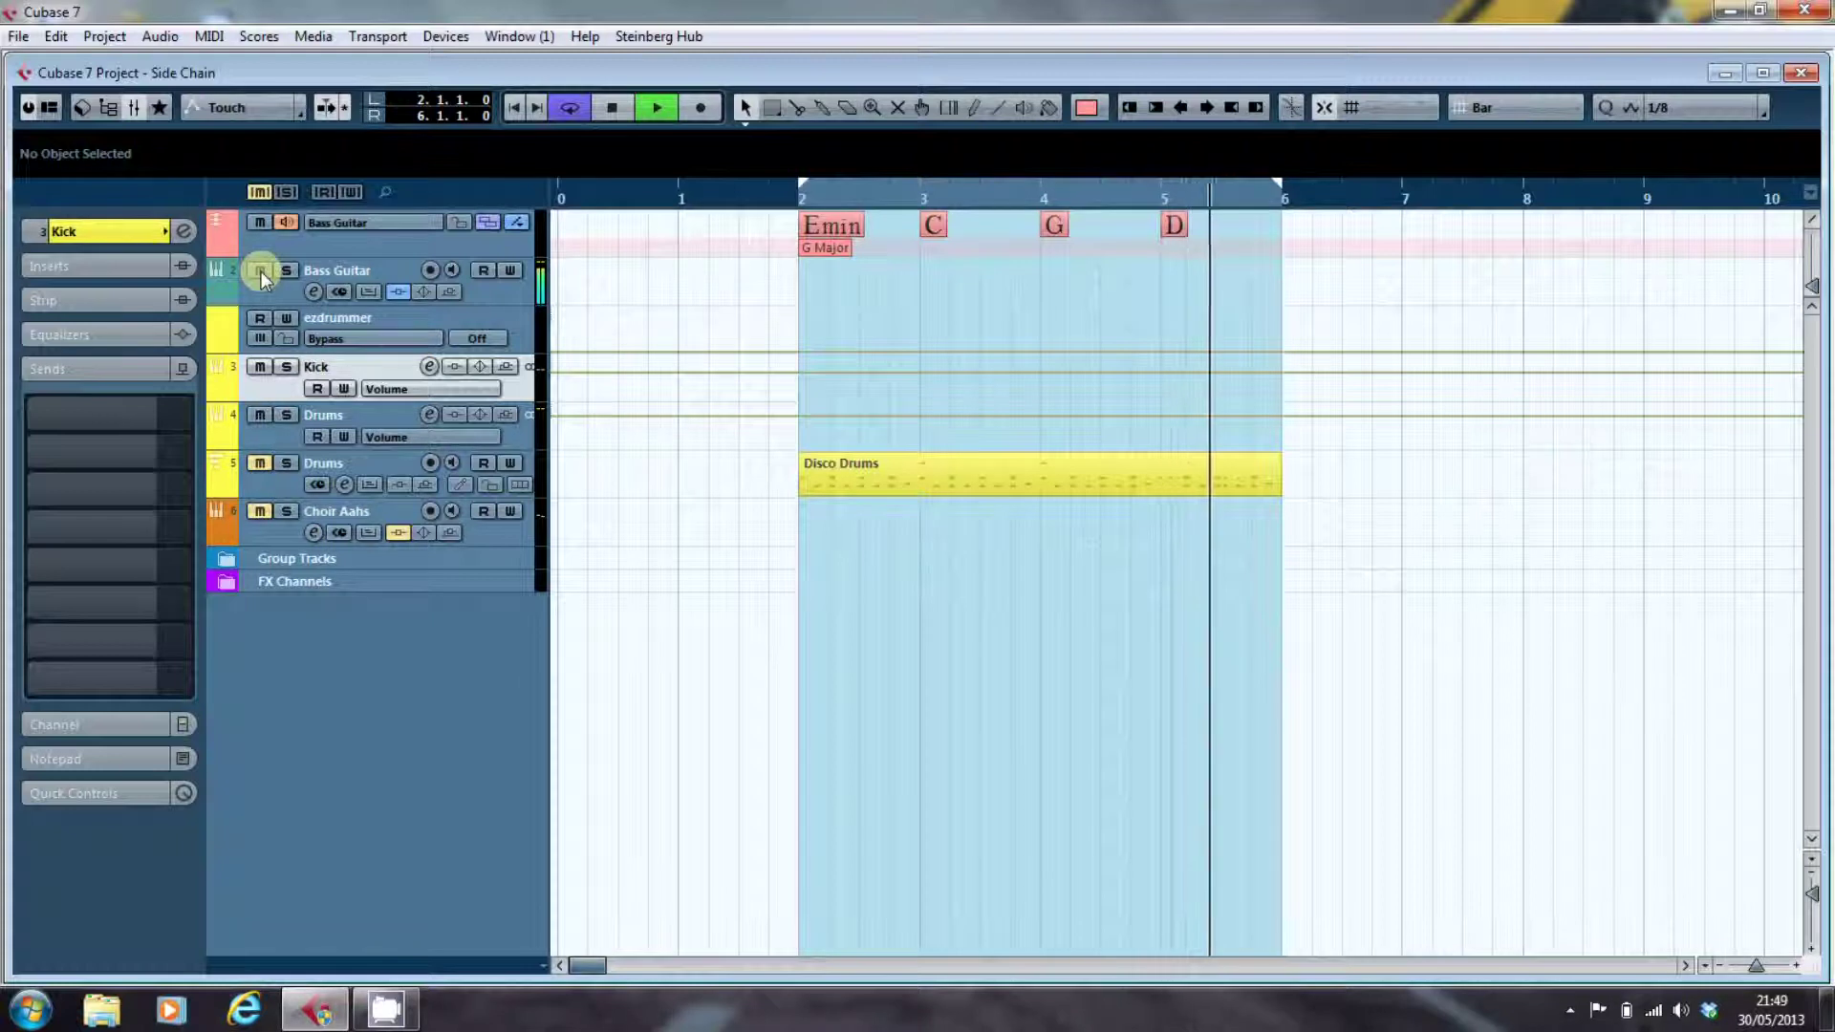
pyautogui.press('space')
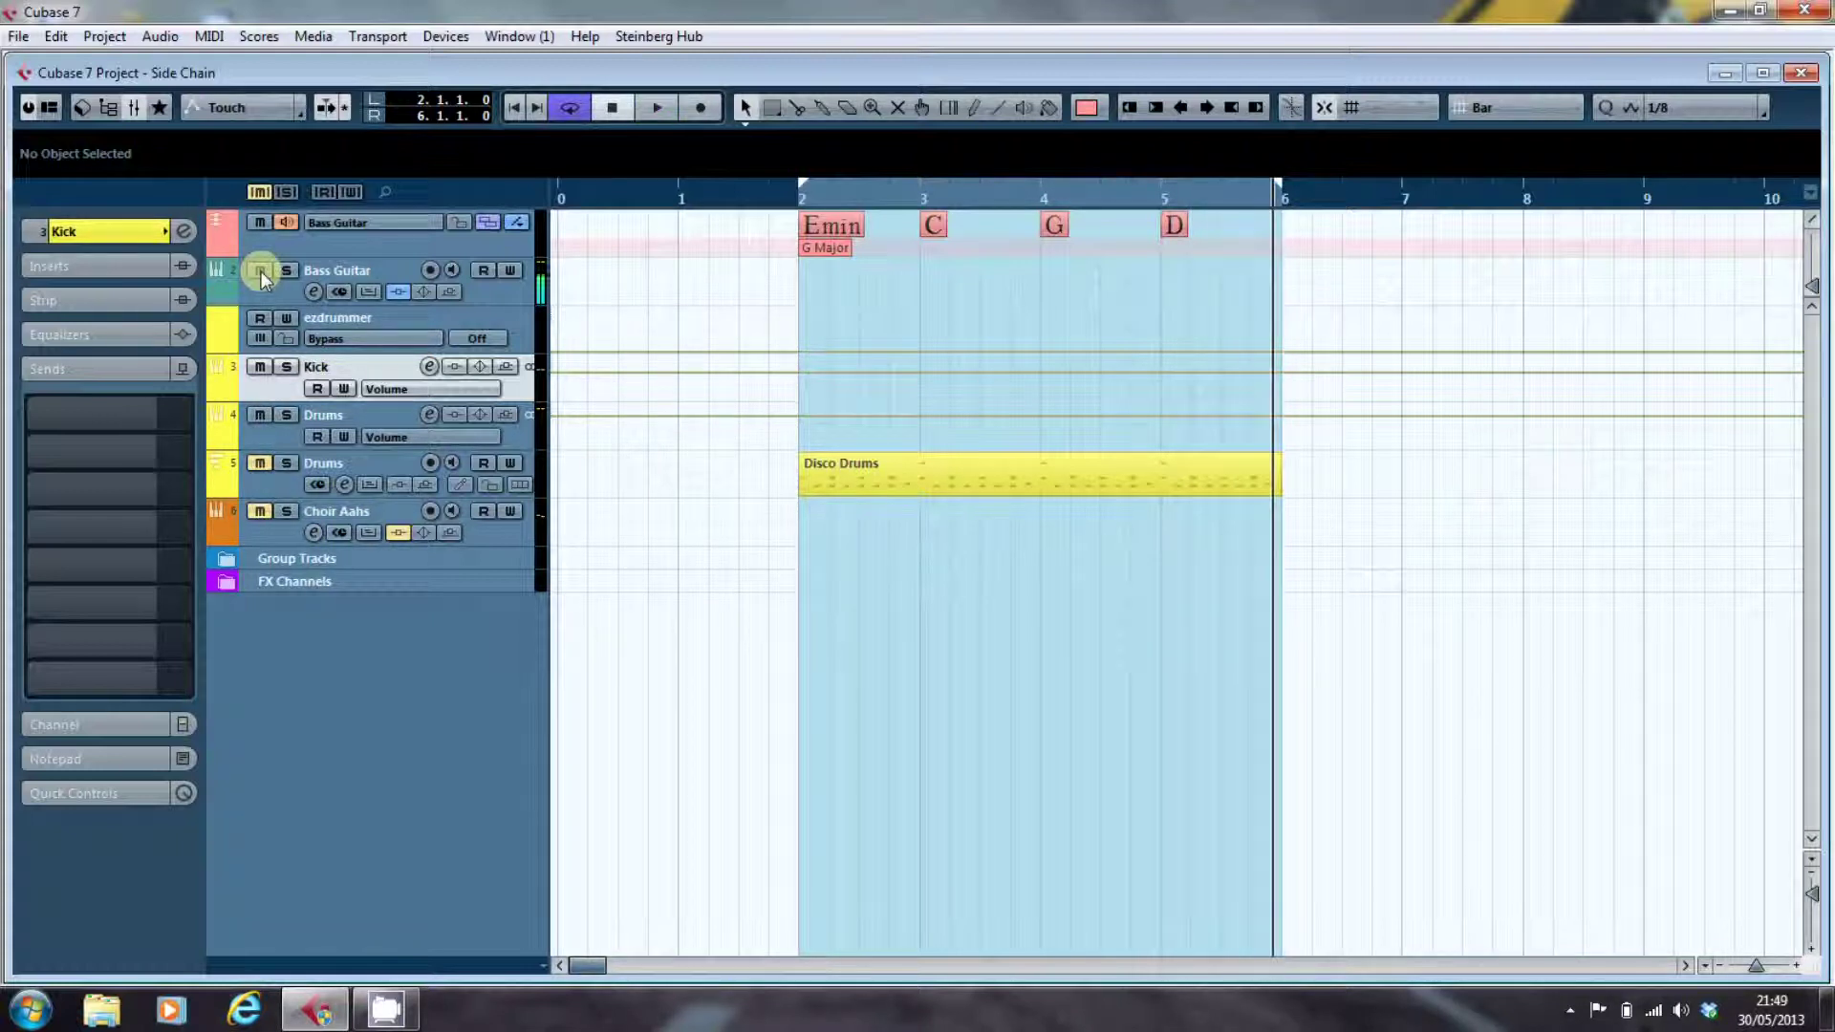
pyautogui.press('KP_1')
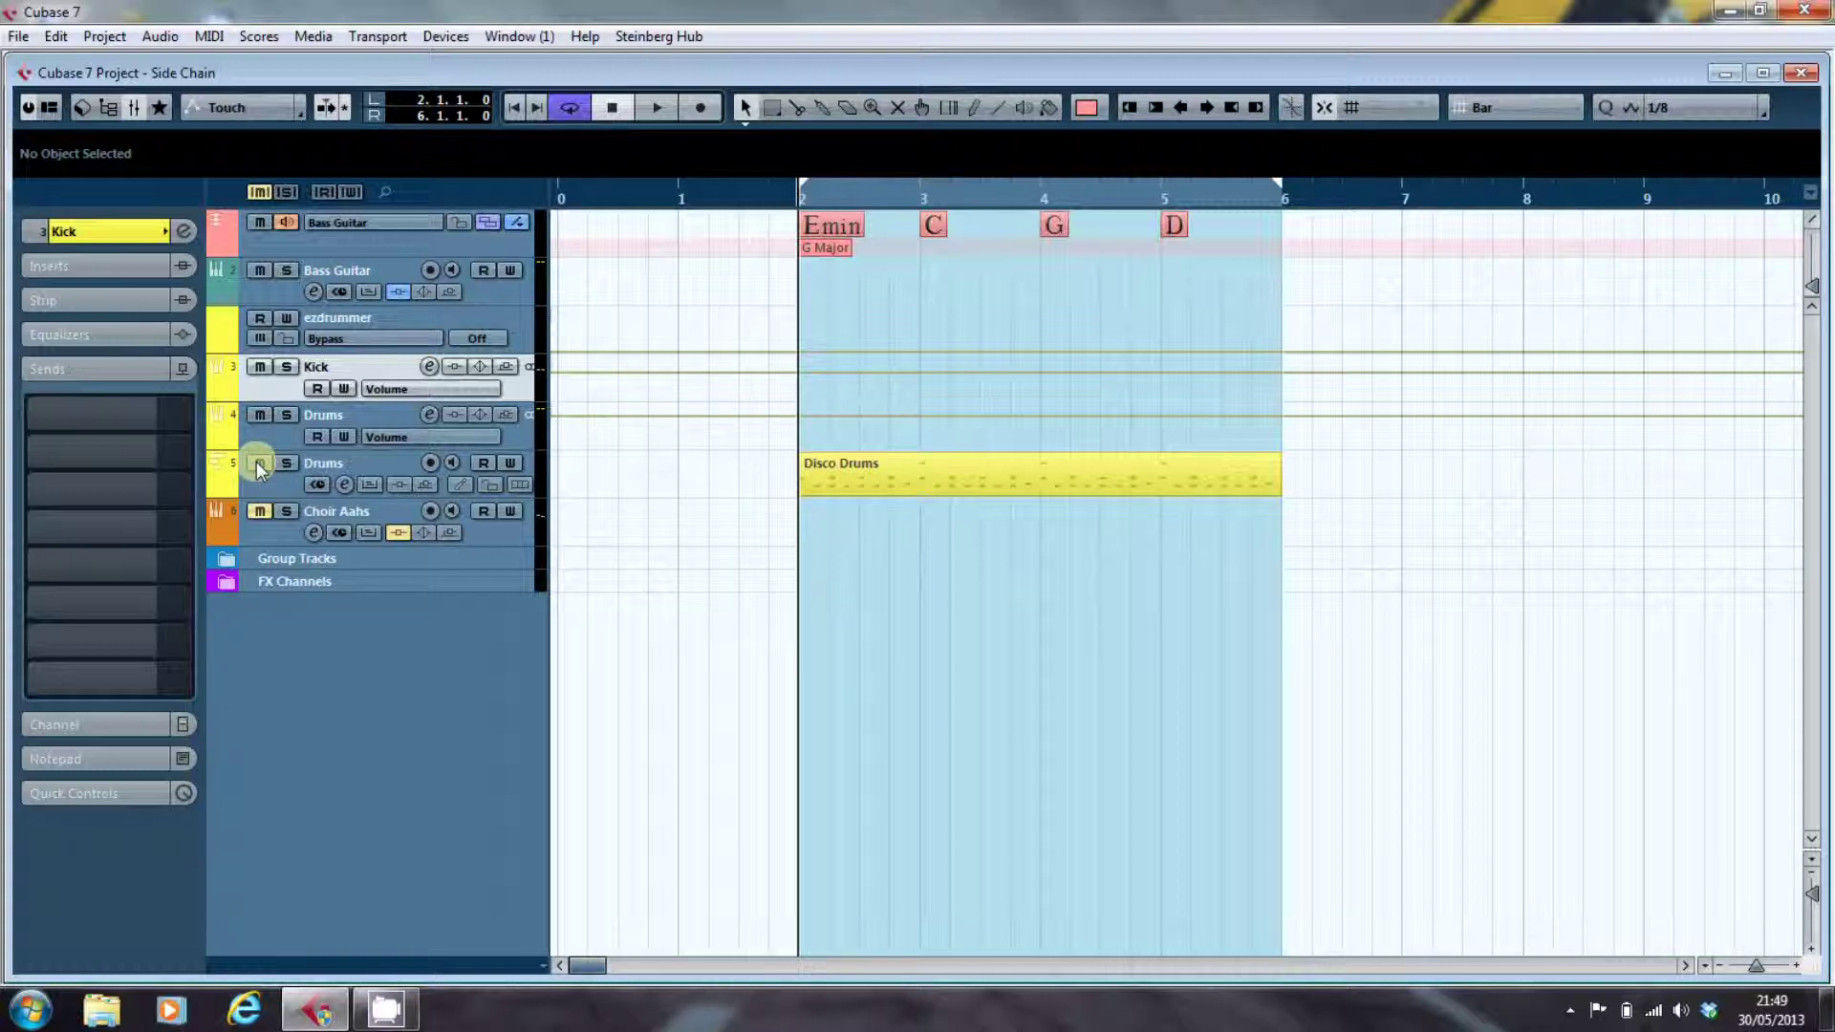
pyautogui.press('space')
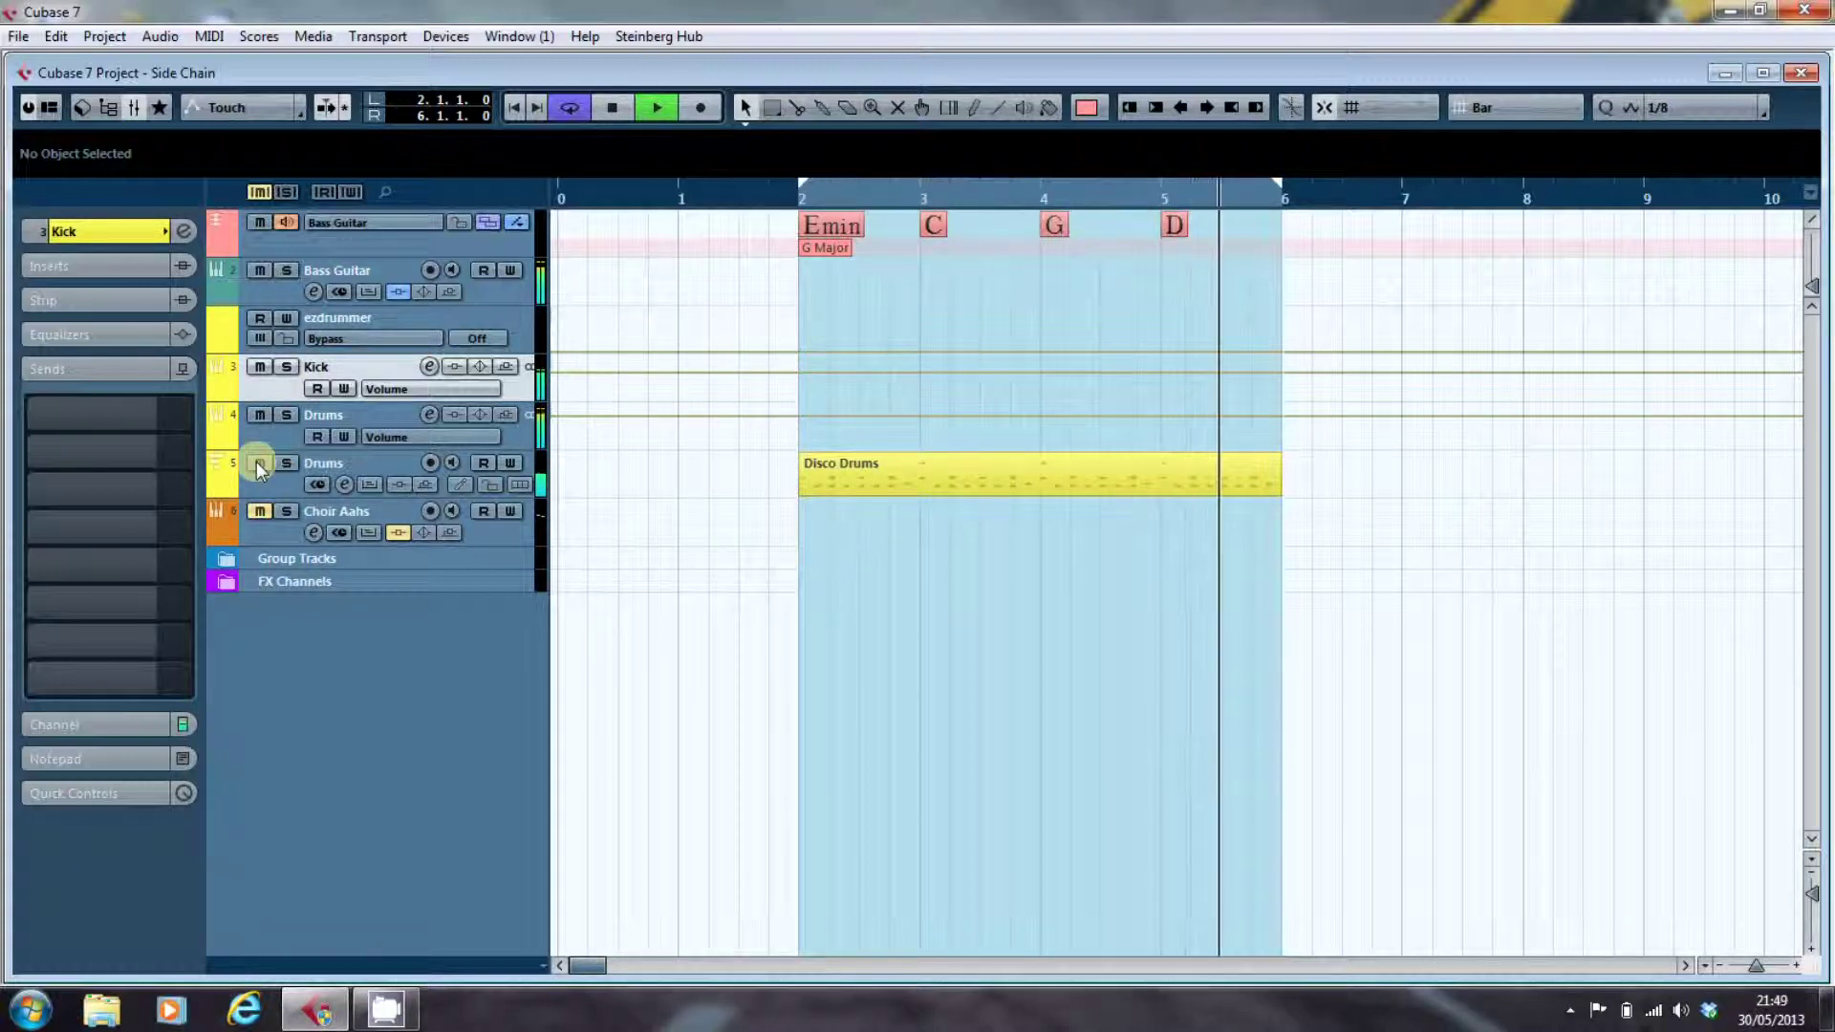
pyautogui.press('space')
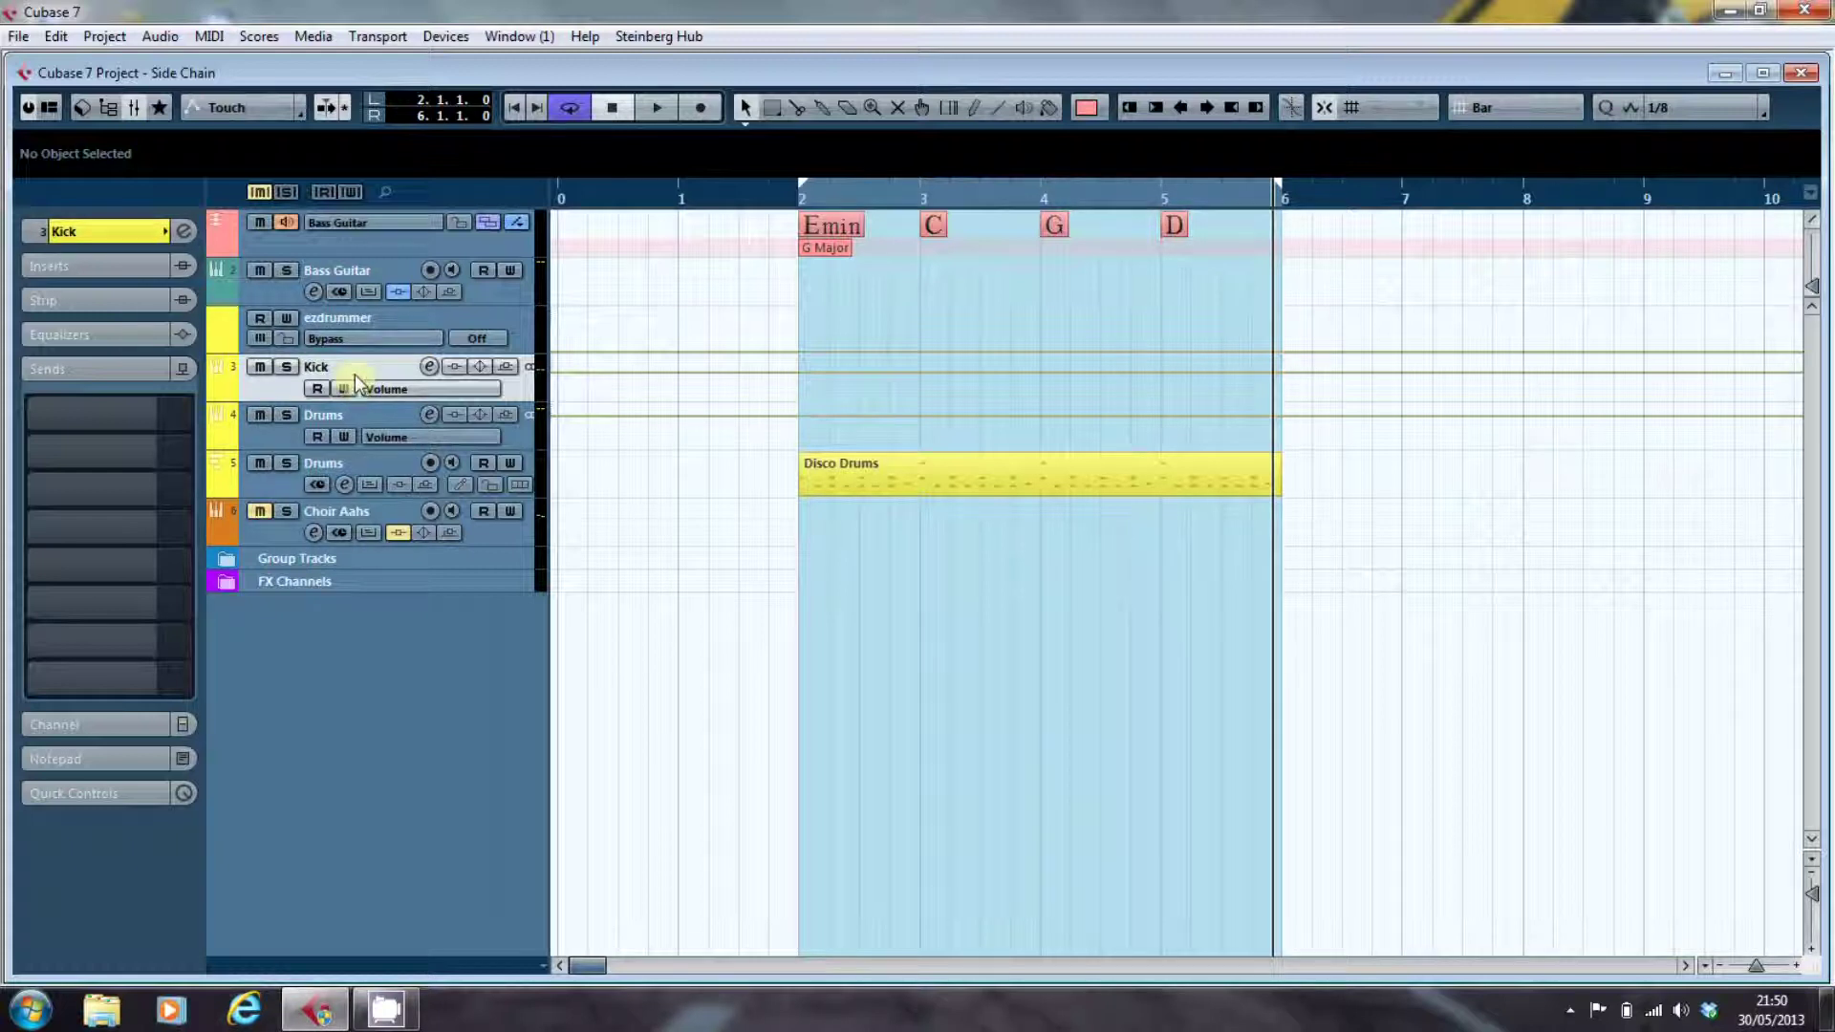
# Enable the Compressor insert on the Bass Guitar track, activate its side-chain input and move its window clear of the tracks
pyautogui.click(378, 271)
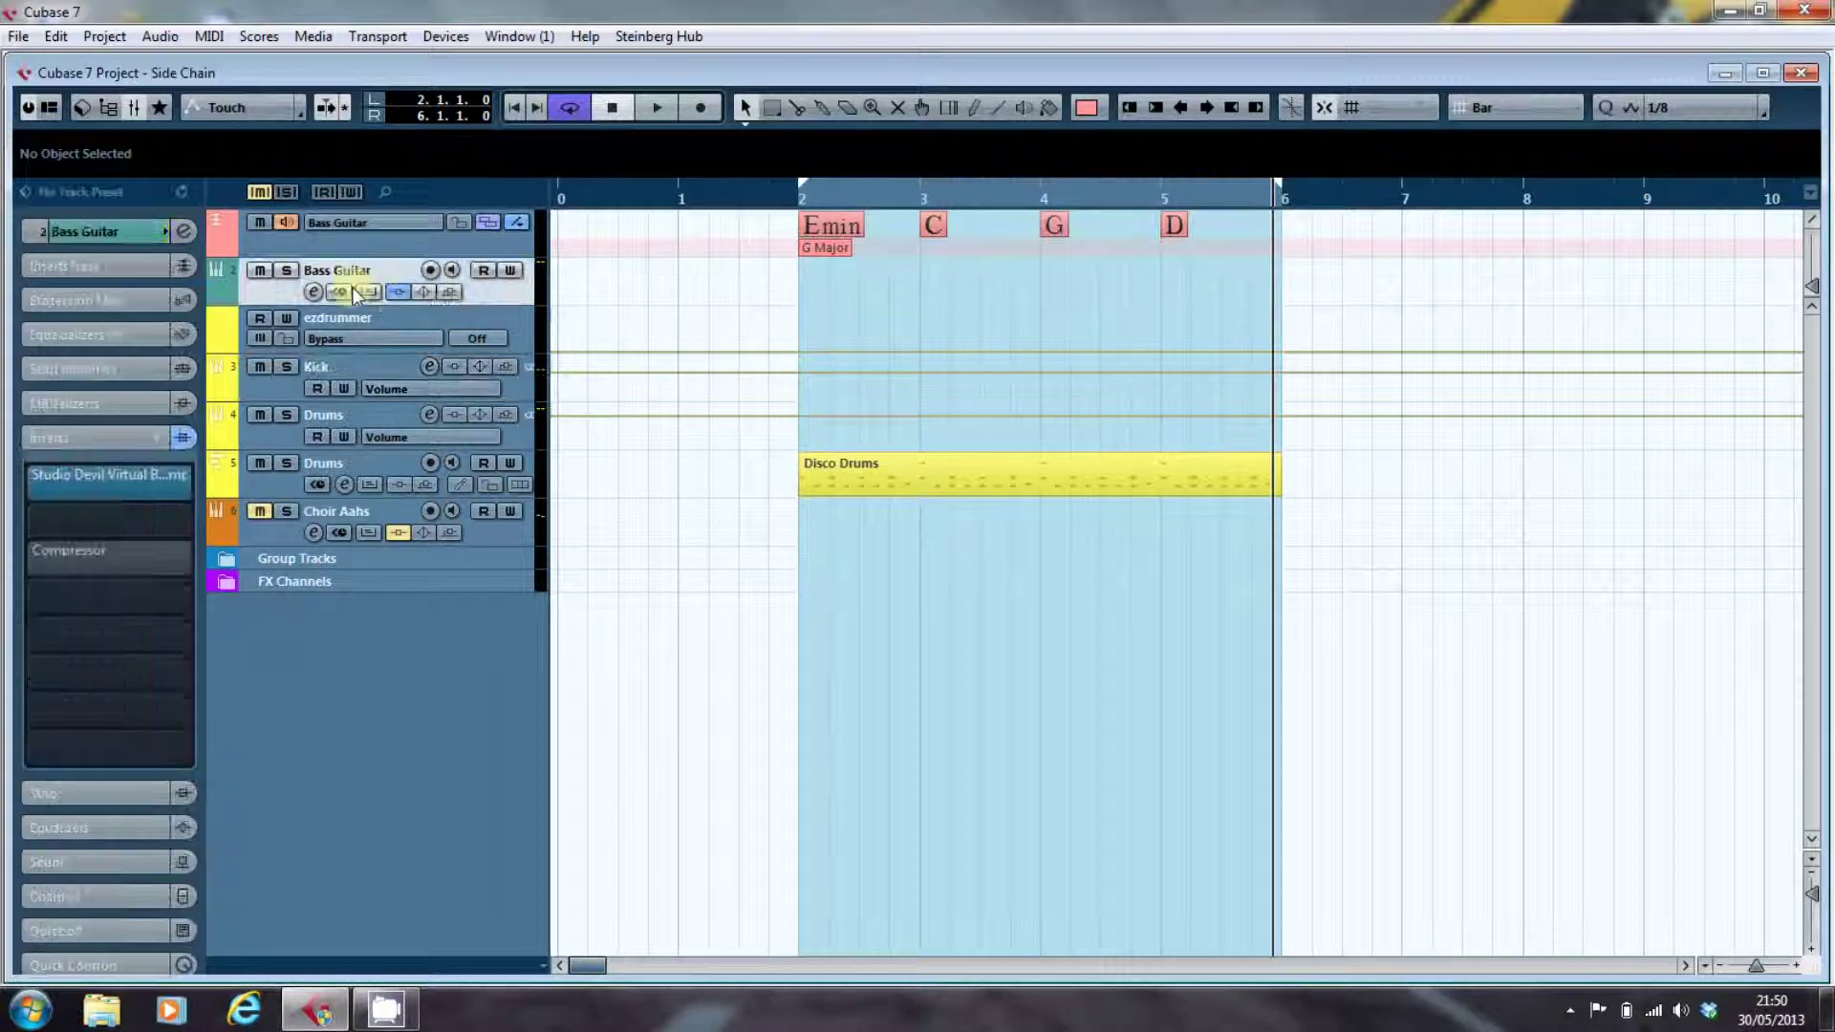
pyautogui.click(43, 560)
pyautogui.click(115, 552)
pyautogui.click(1054, 570)
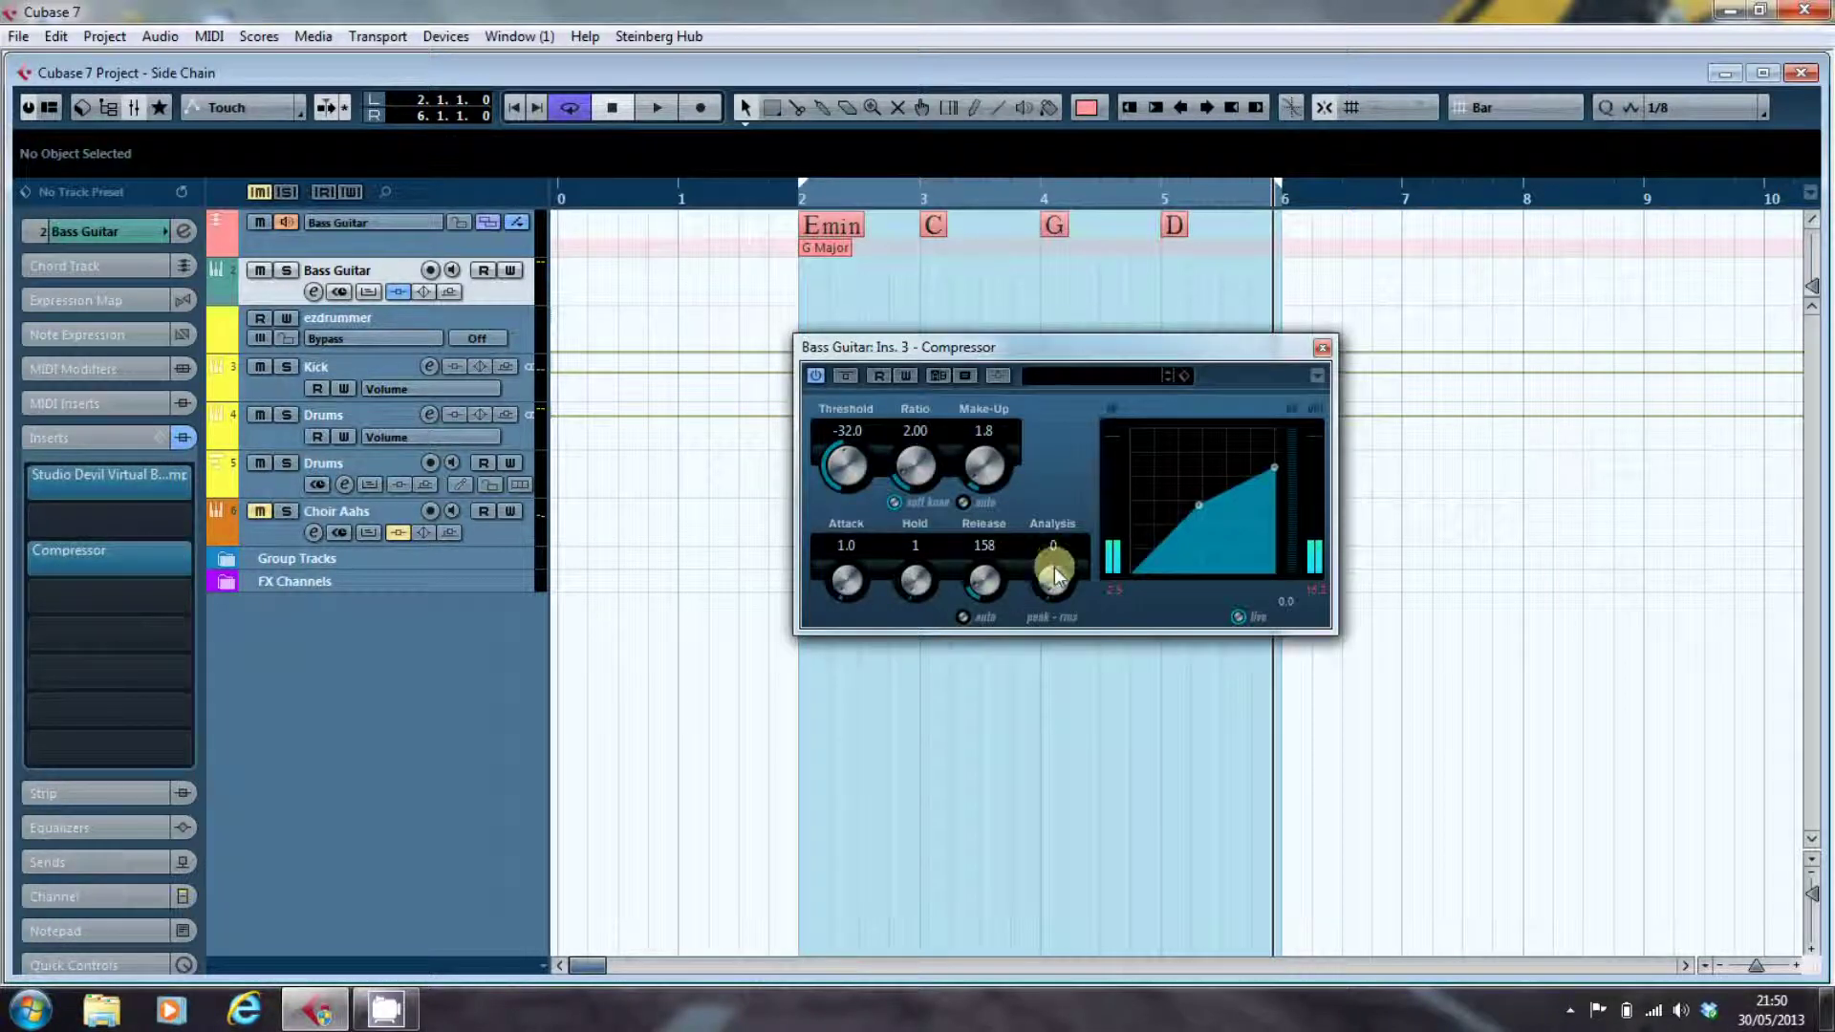
pyautogui.click(1002, 375)
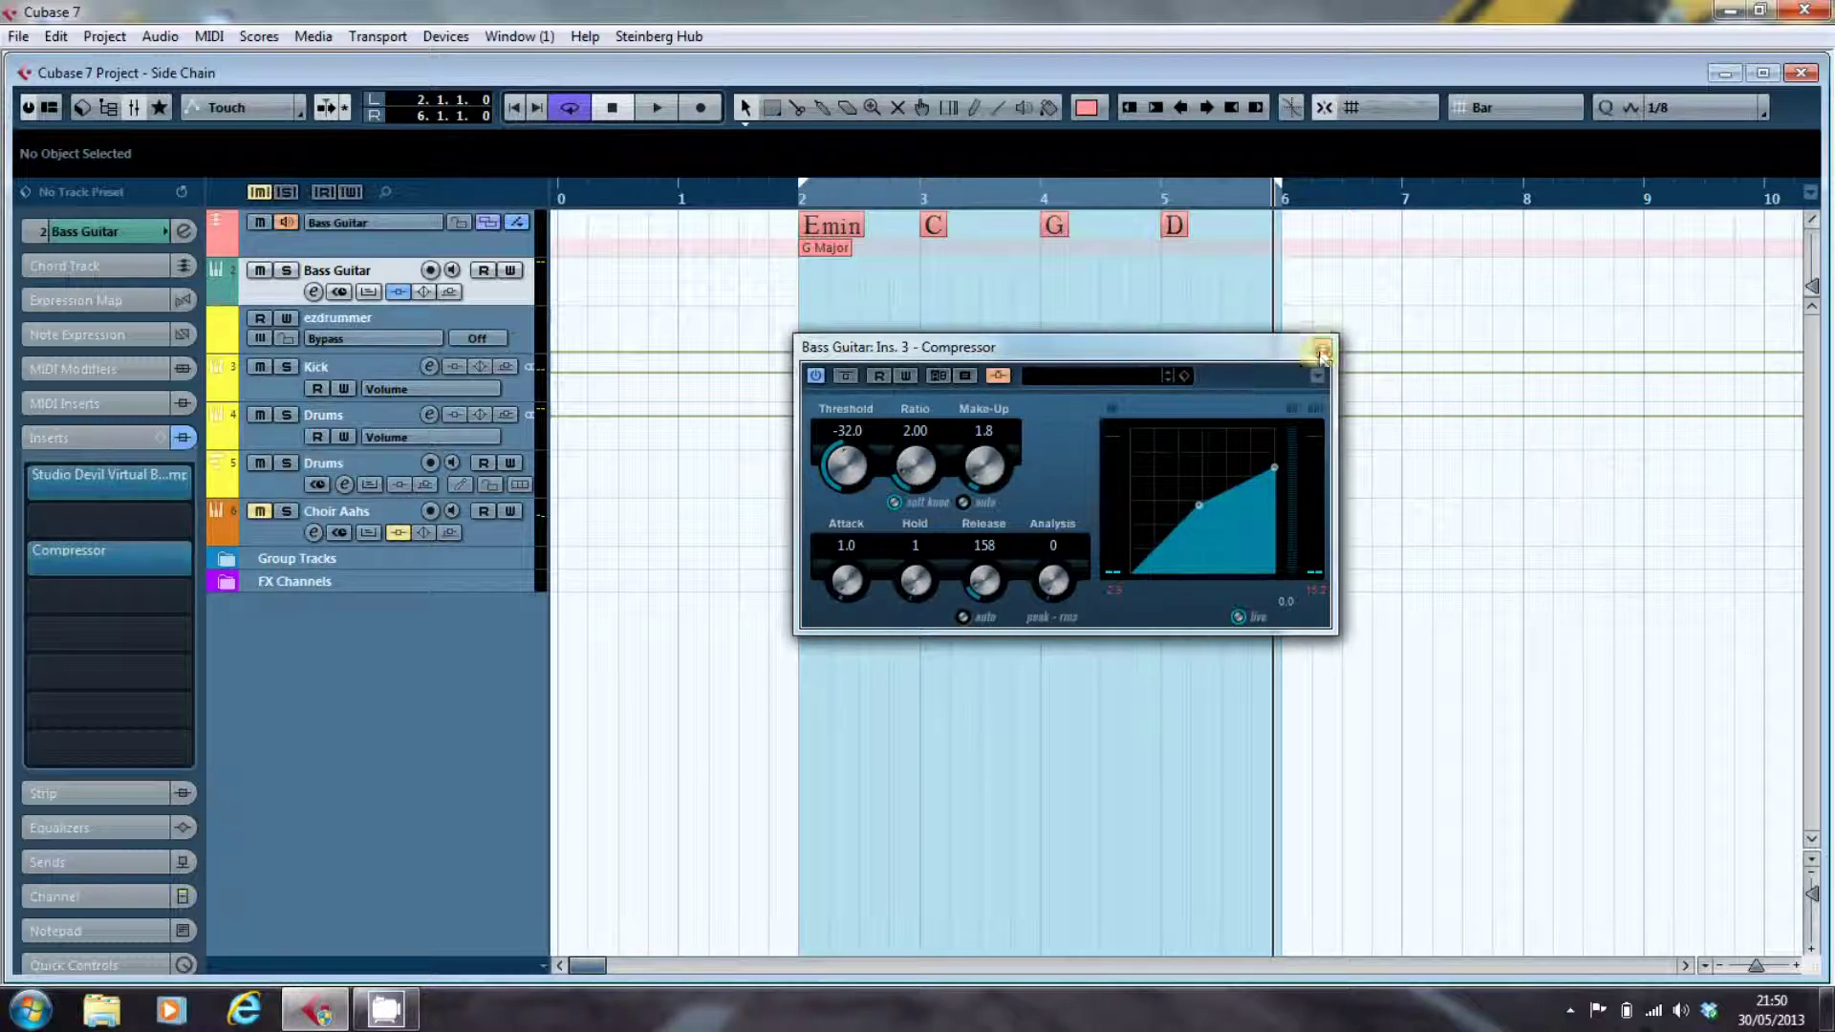
pyautogui.moveTo(1318, 348); pyautogui.dragTo(1604, 240)
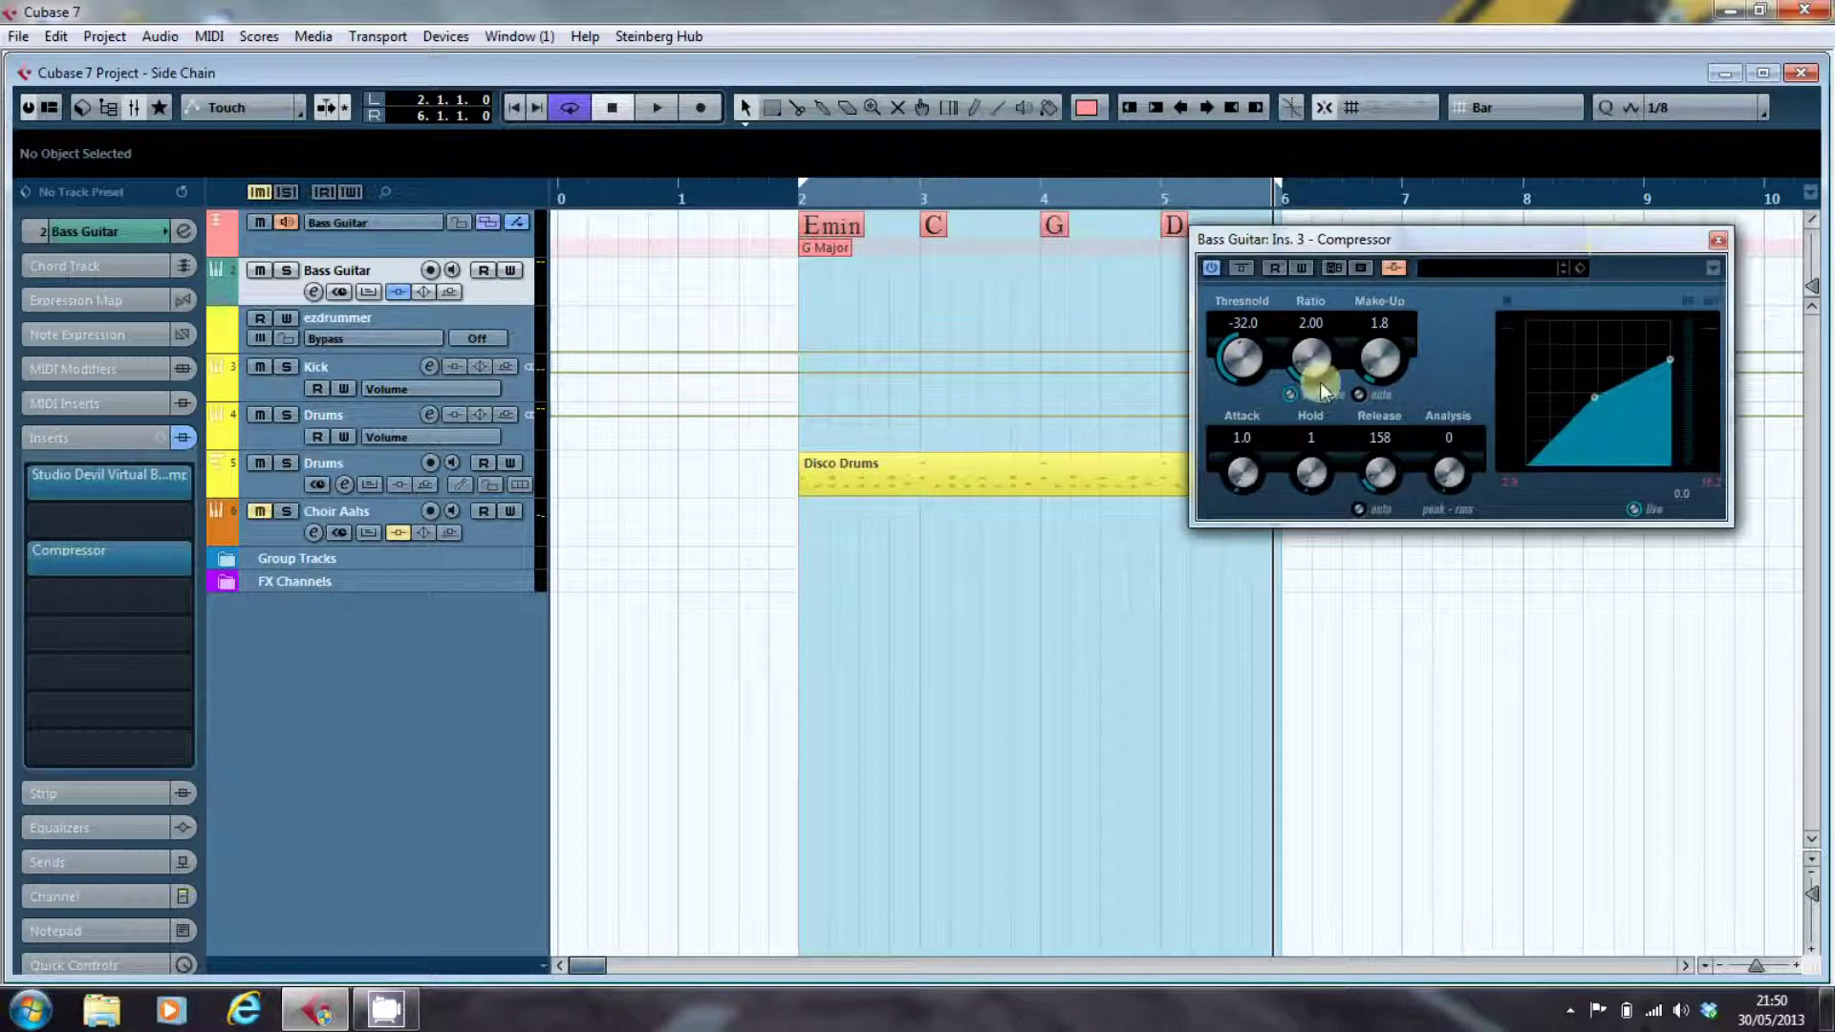
# Route the Kick channel's first send to the Bass Guitar Ins. 3 Compressor side-chain and activate the send
pyautogui.click(350, 391)
pyautogui.click(70, 459)
pyautogui.click(41, 416)
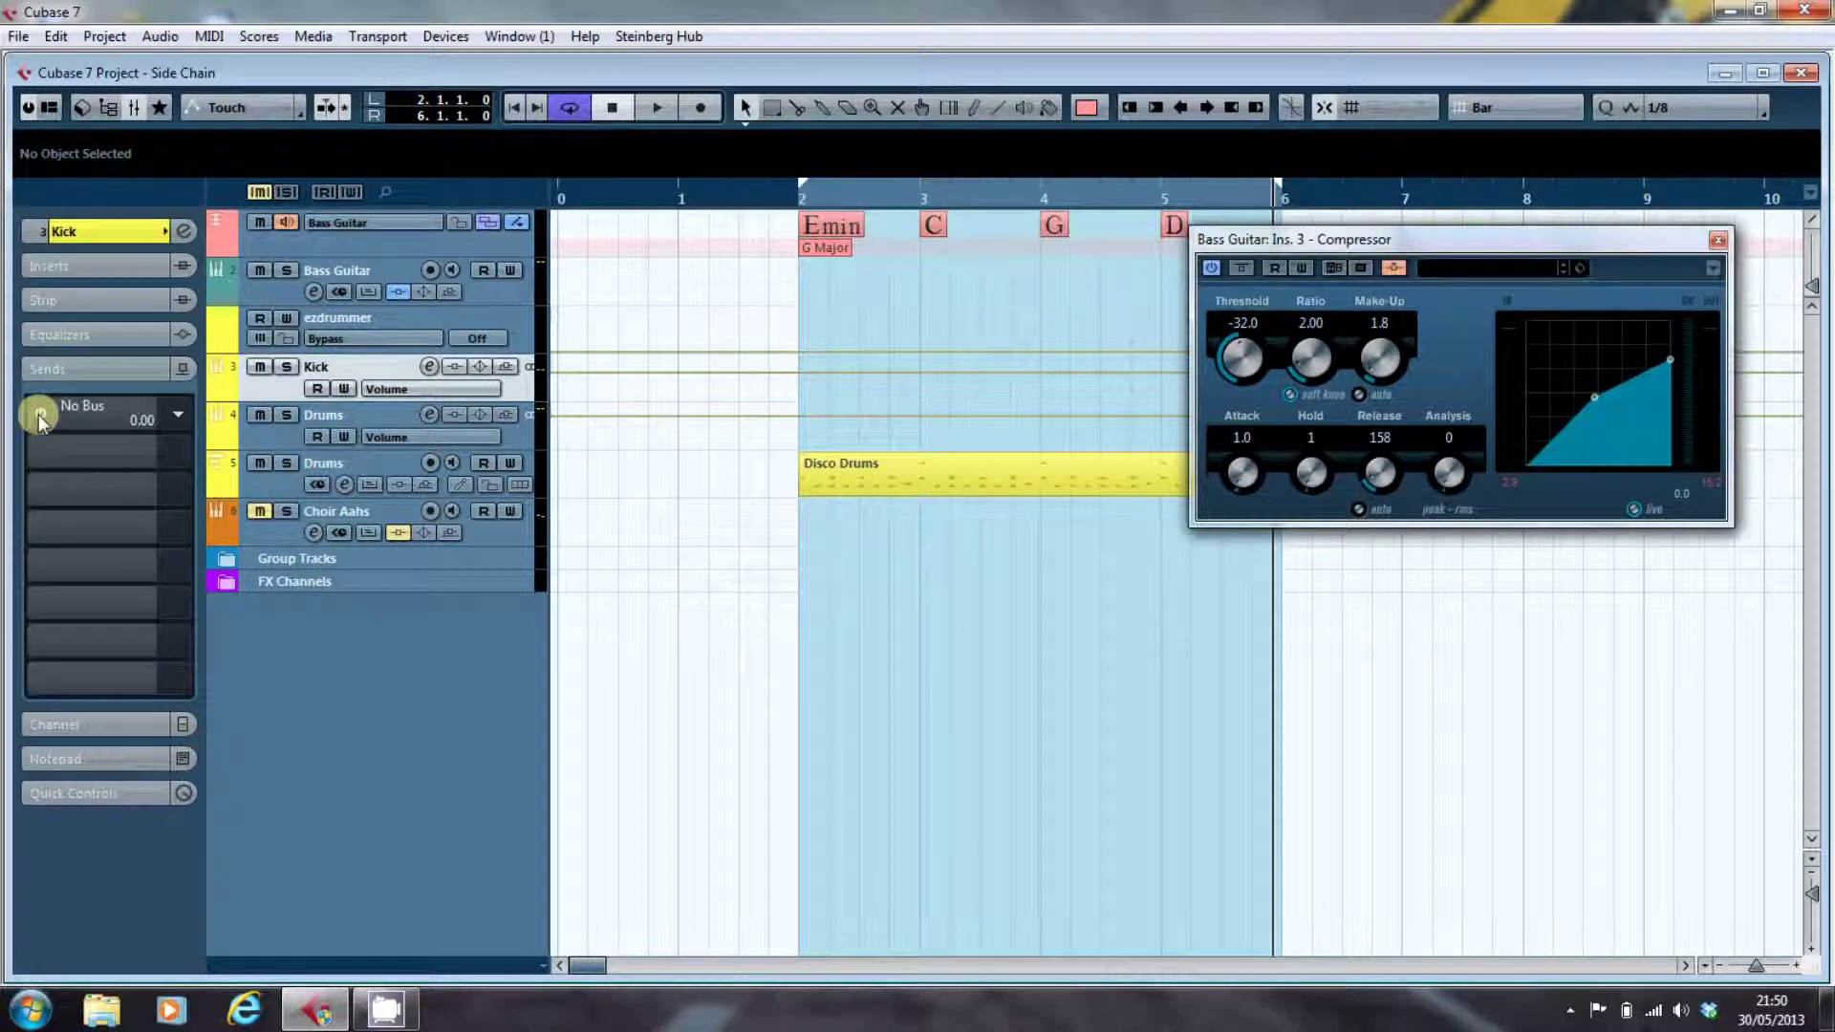
pyautogui.click(178, 414)
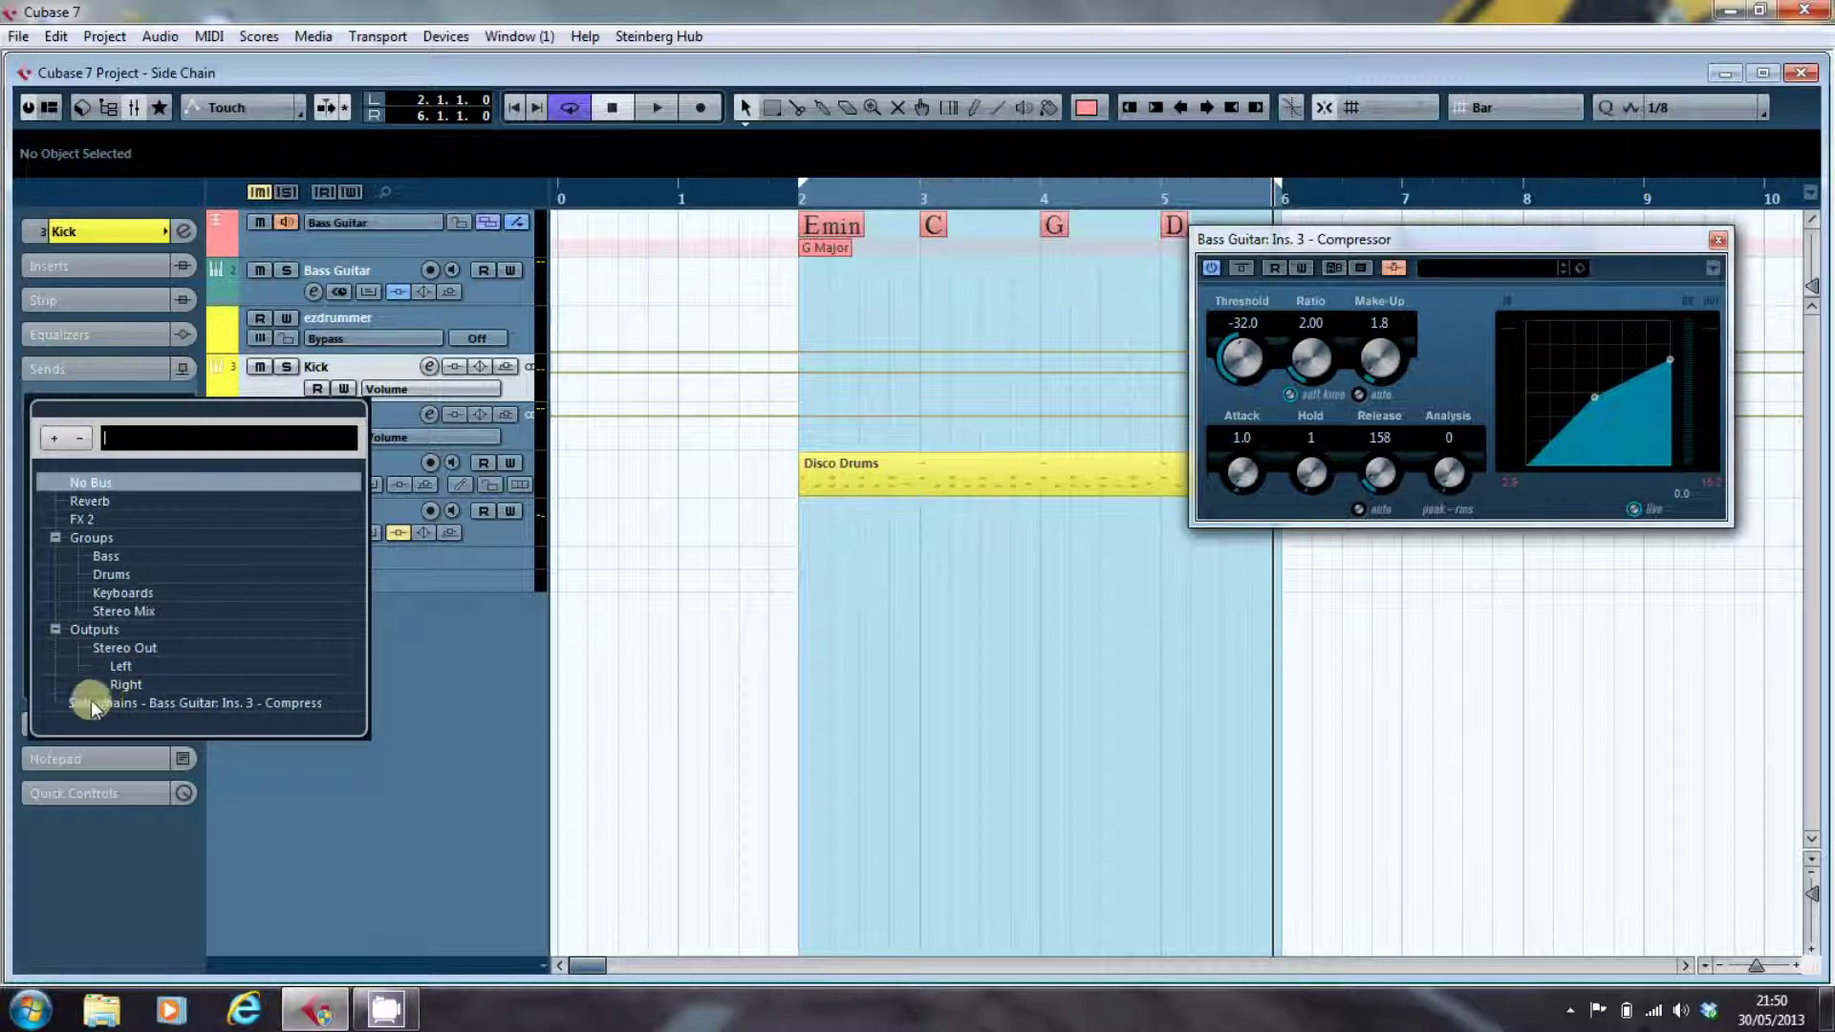
pyautogui.click(216, 702)
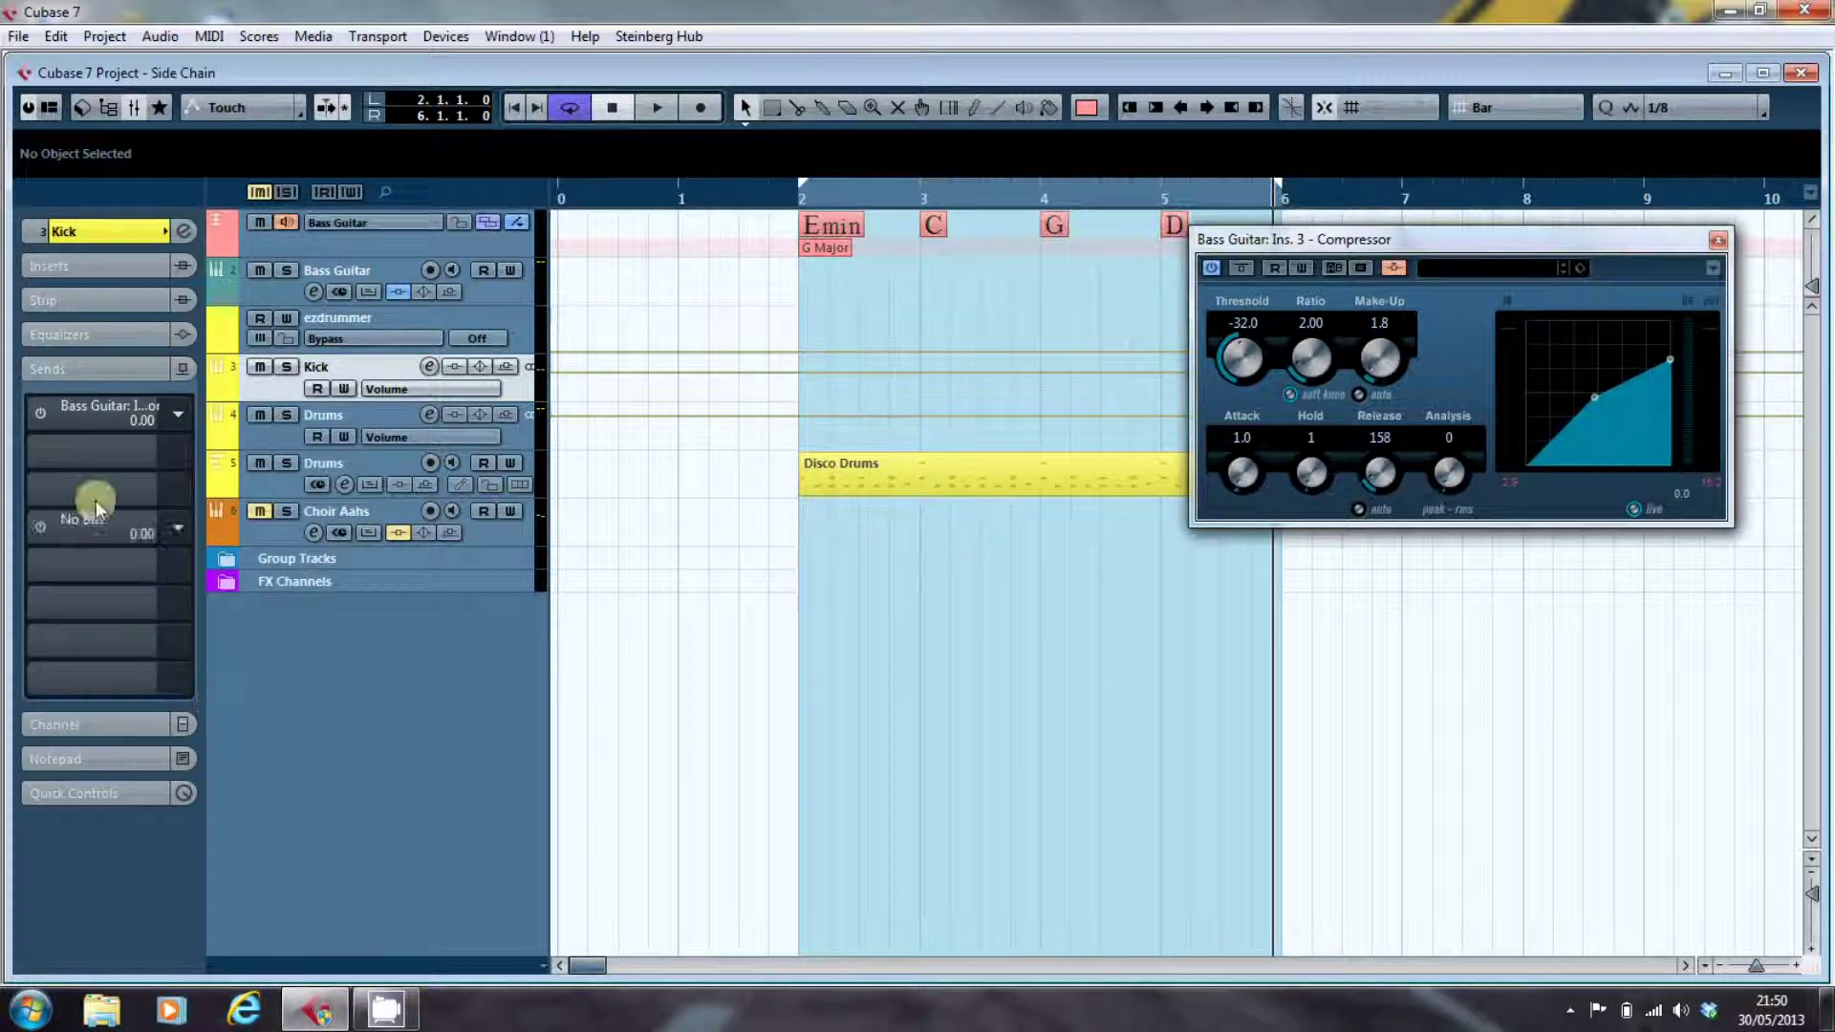
pyautogui.click(40, 411)
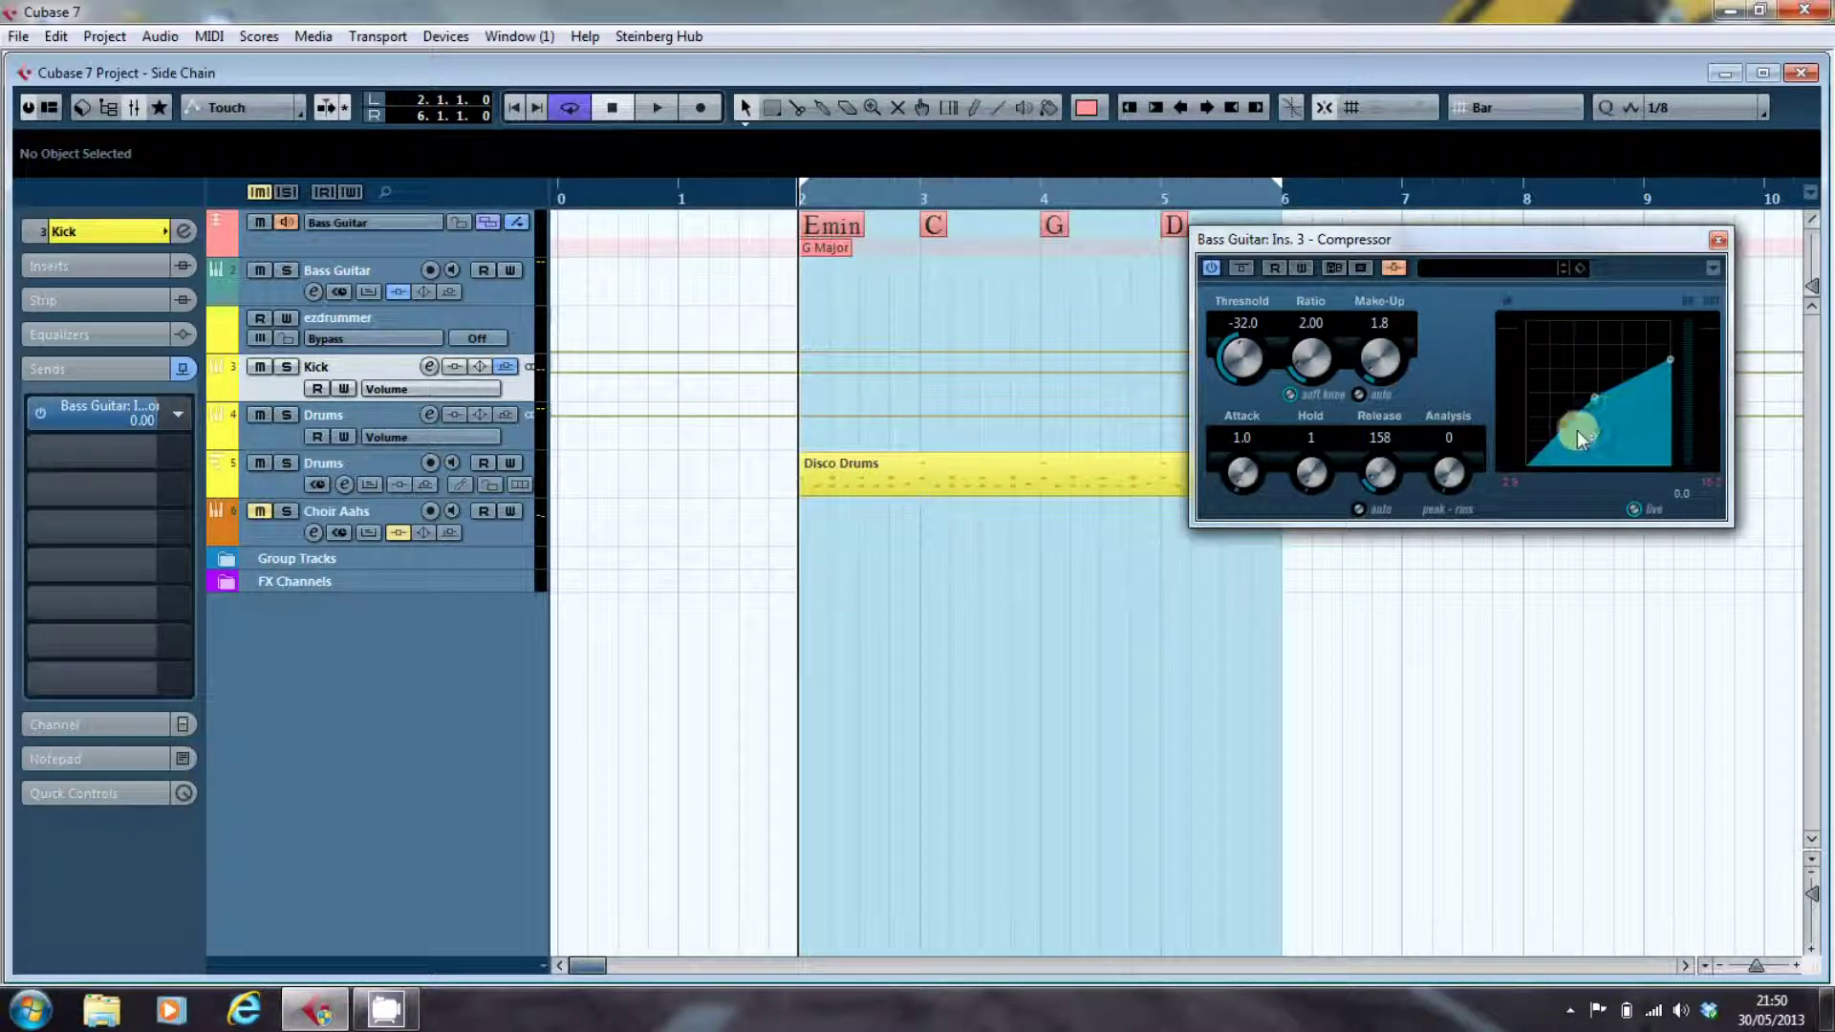
# Play the loop to hear the Bass Guitar compressed by the kick, and stop playback
pyautogui.press('space')
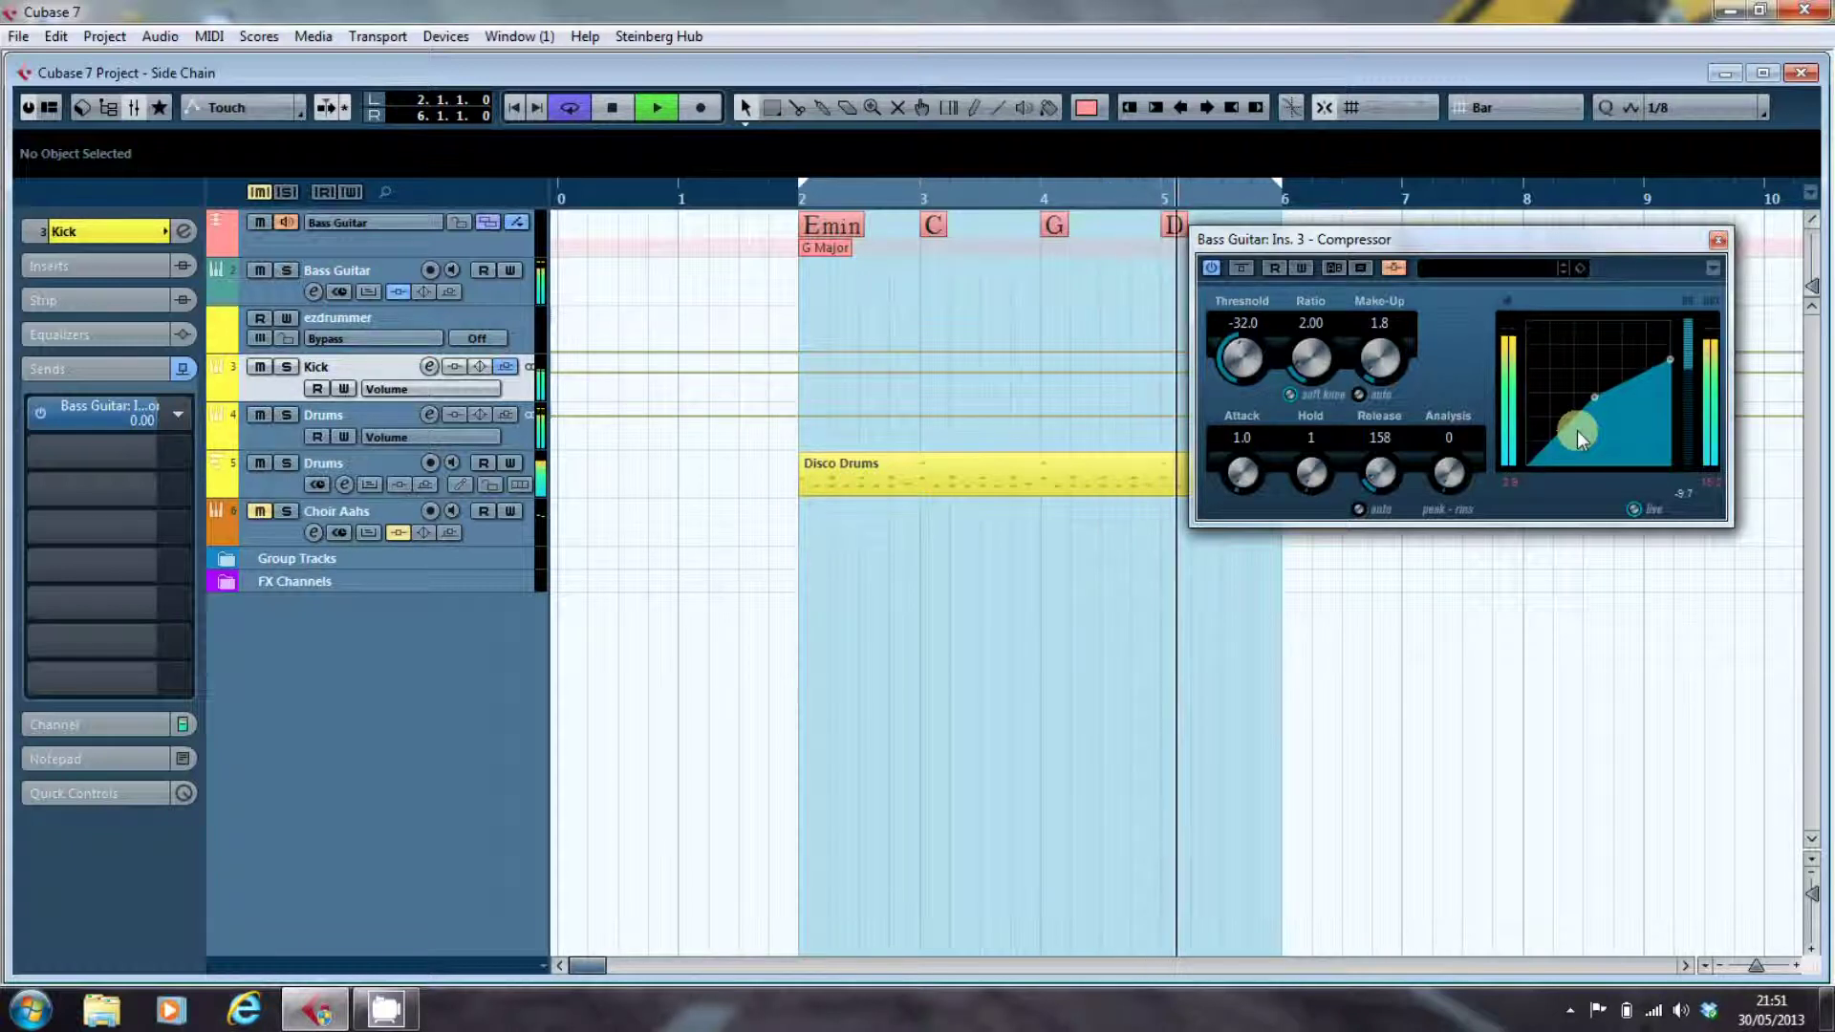
pyautogui.press('space')
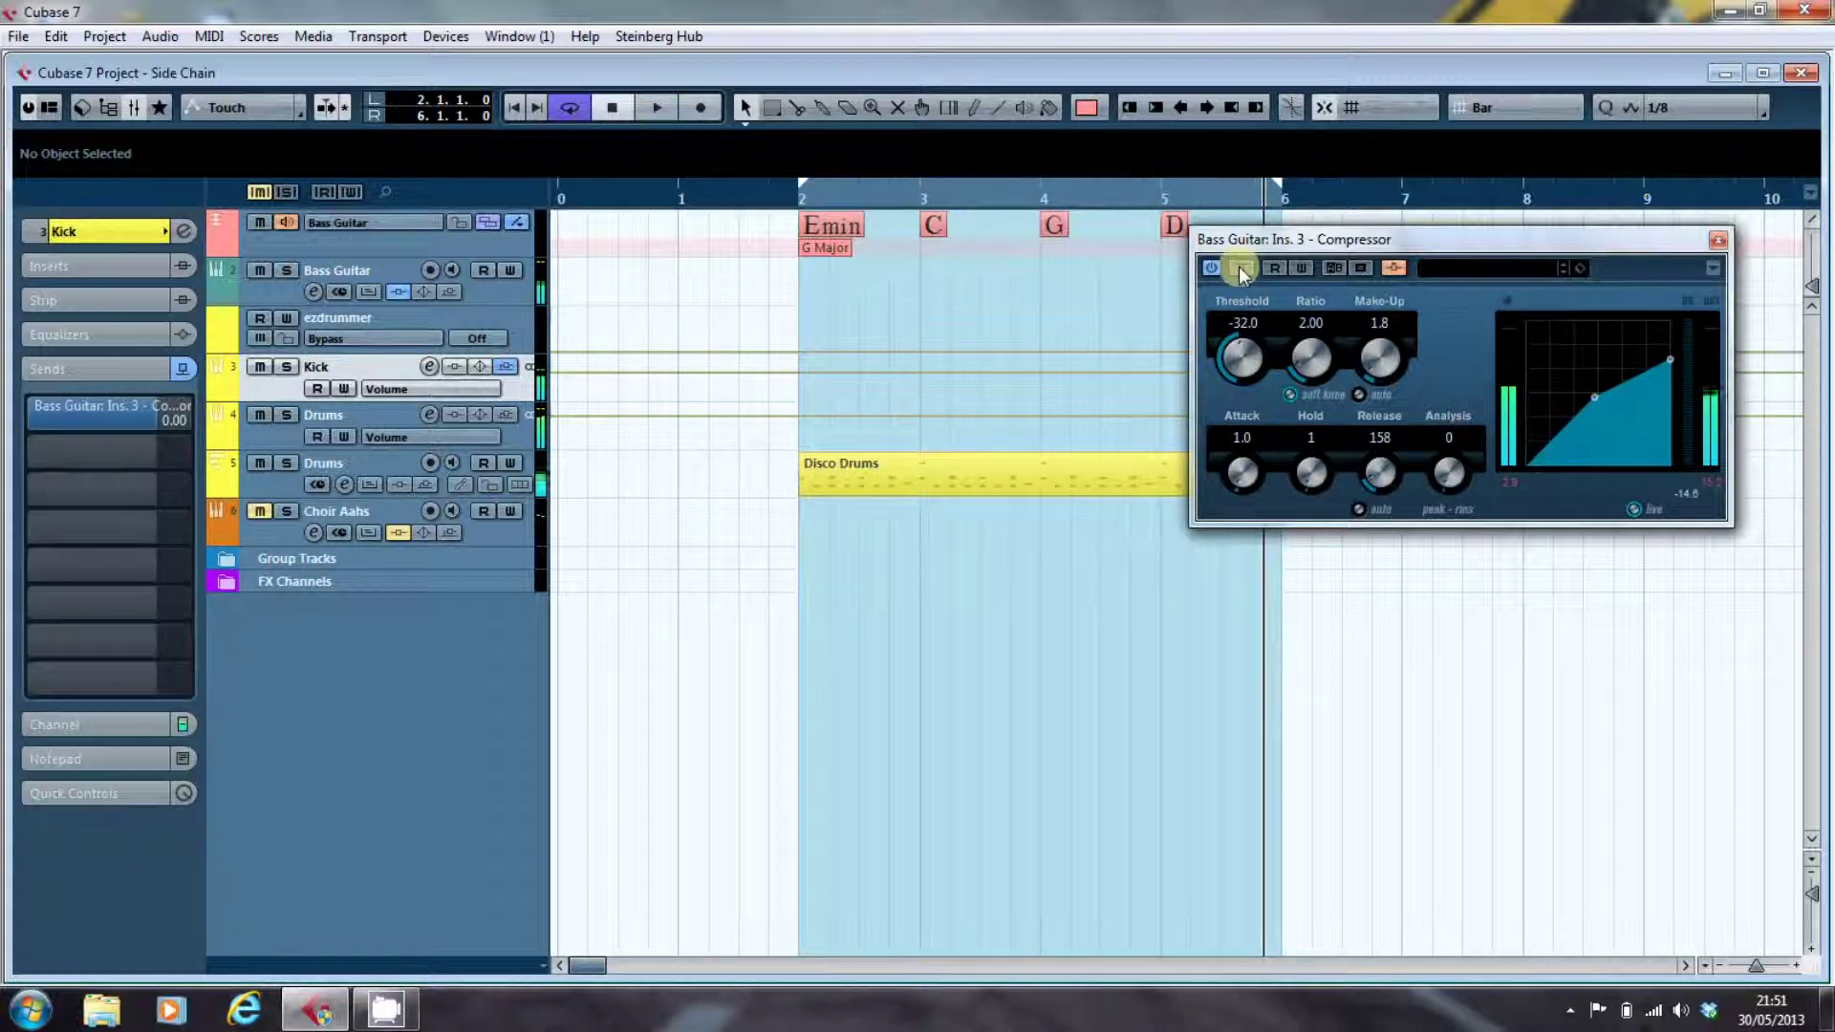
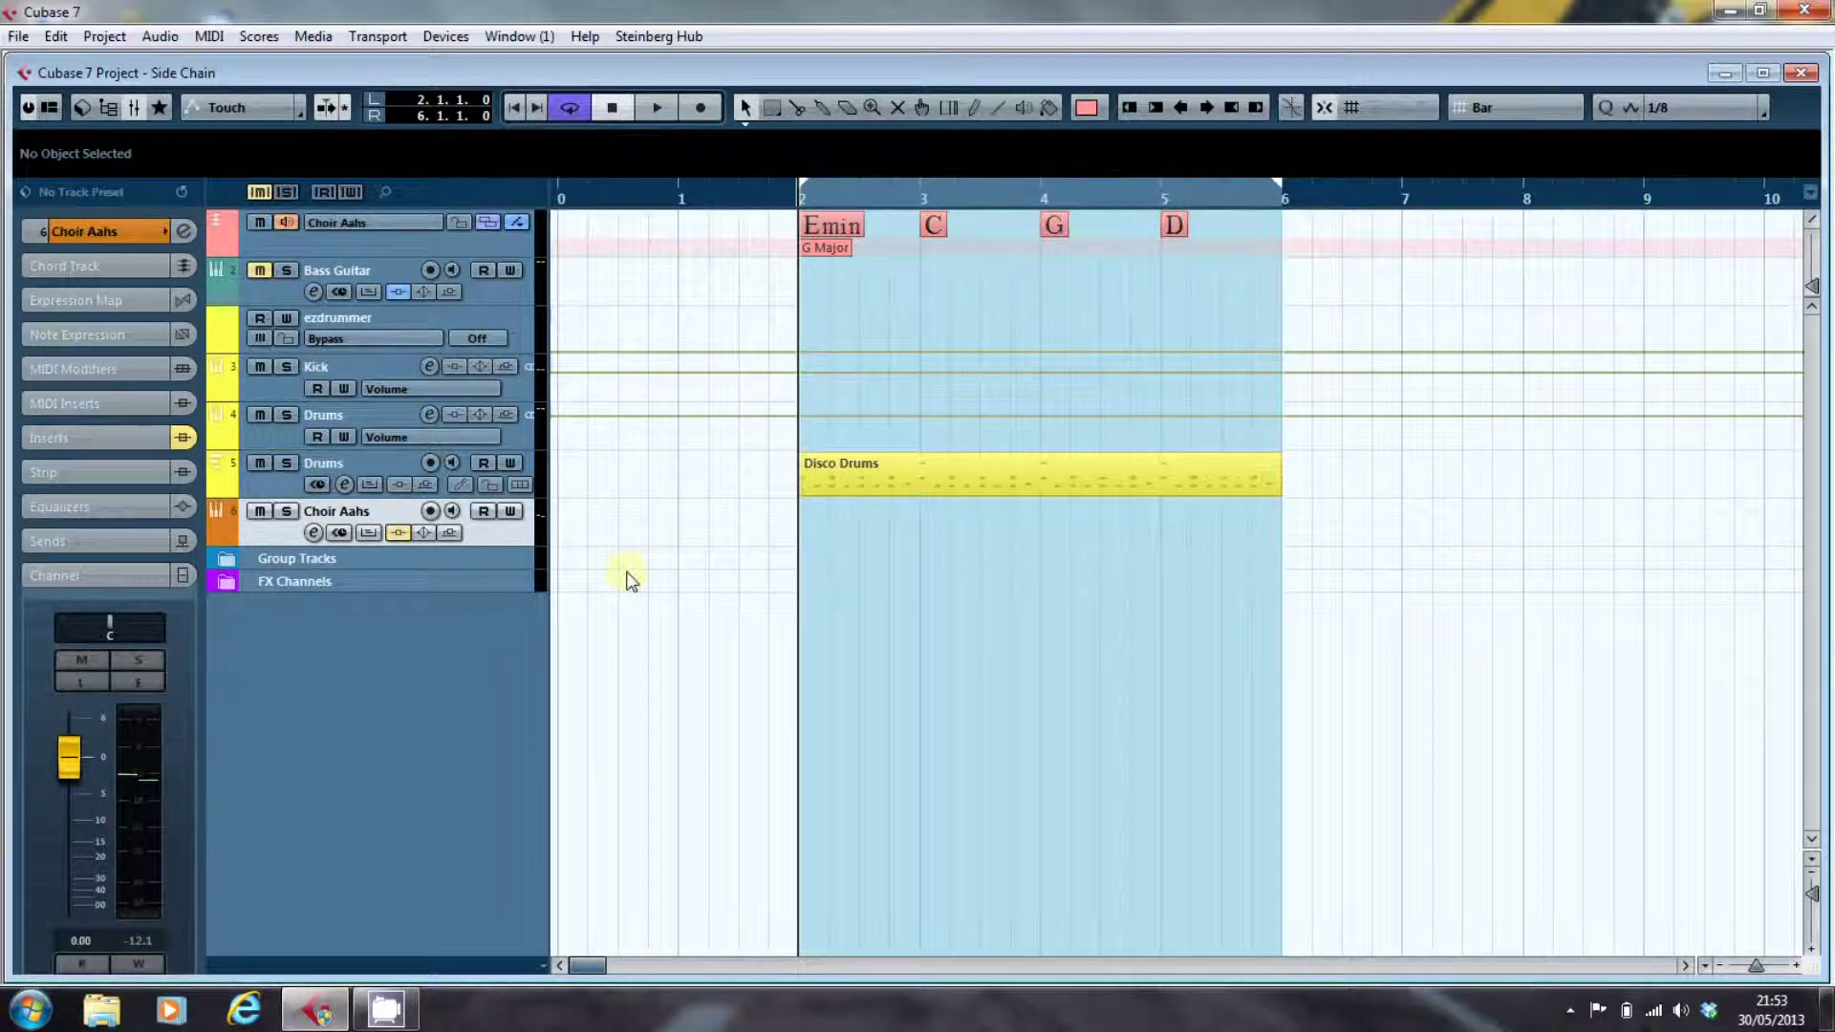
# Play the loop to hear the Choir Aahs with the drums without side-chain compression, and stop playback
pyautogui.press('space')
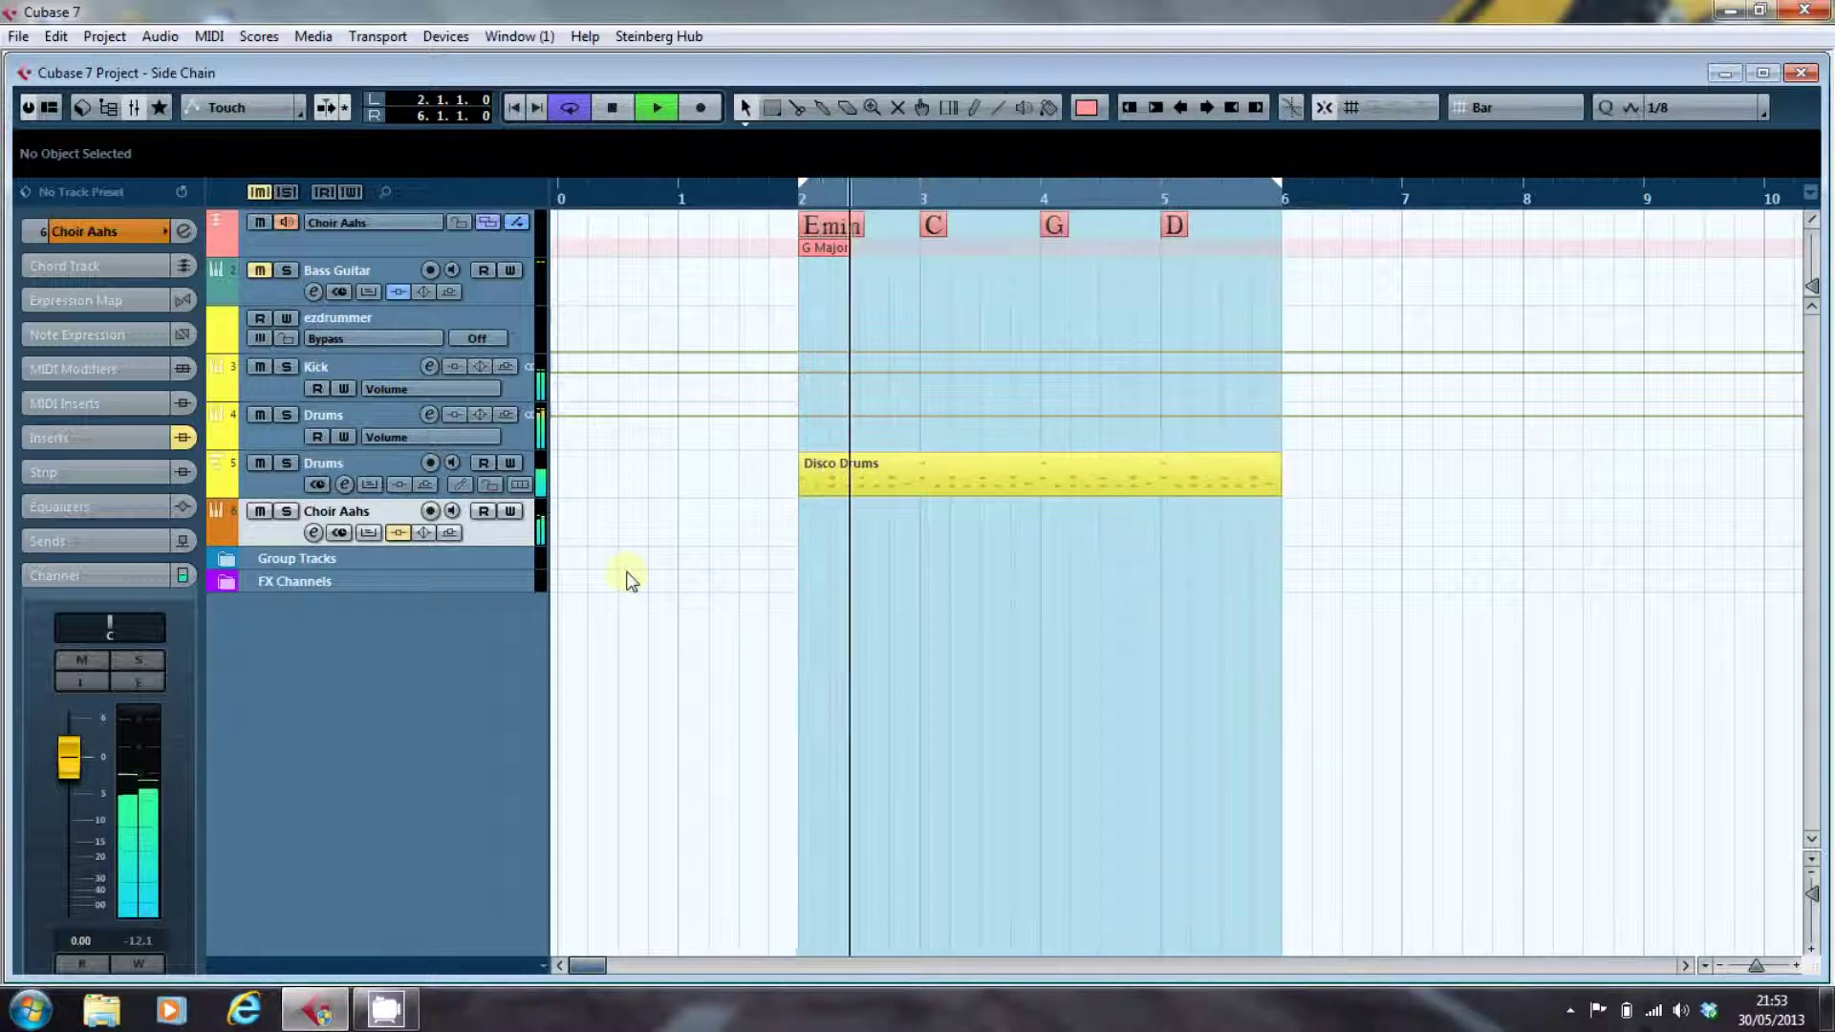
pyautogui.press('space')
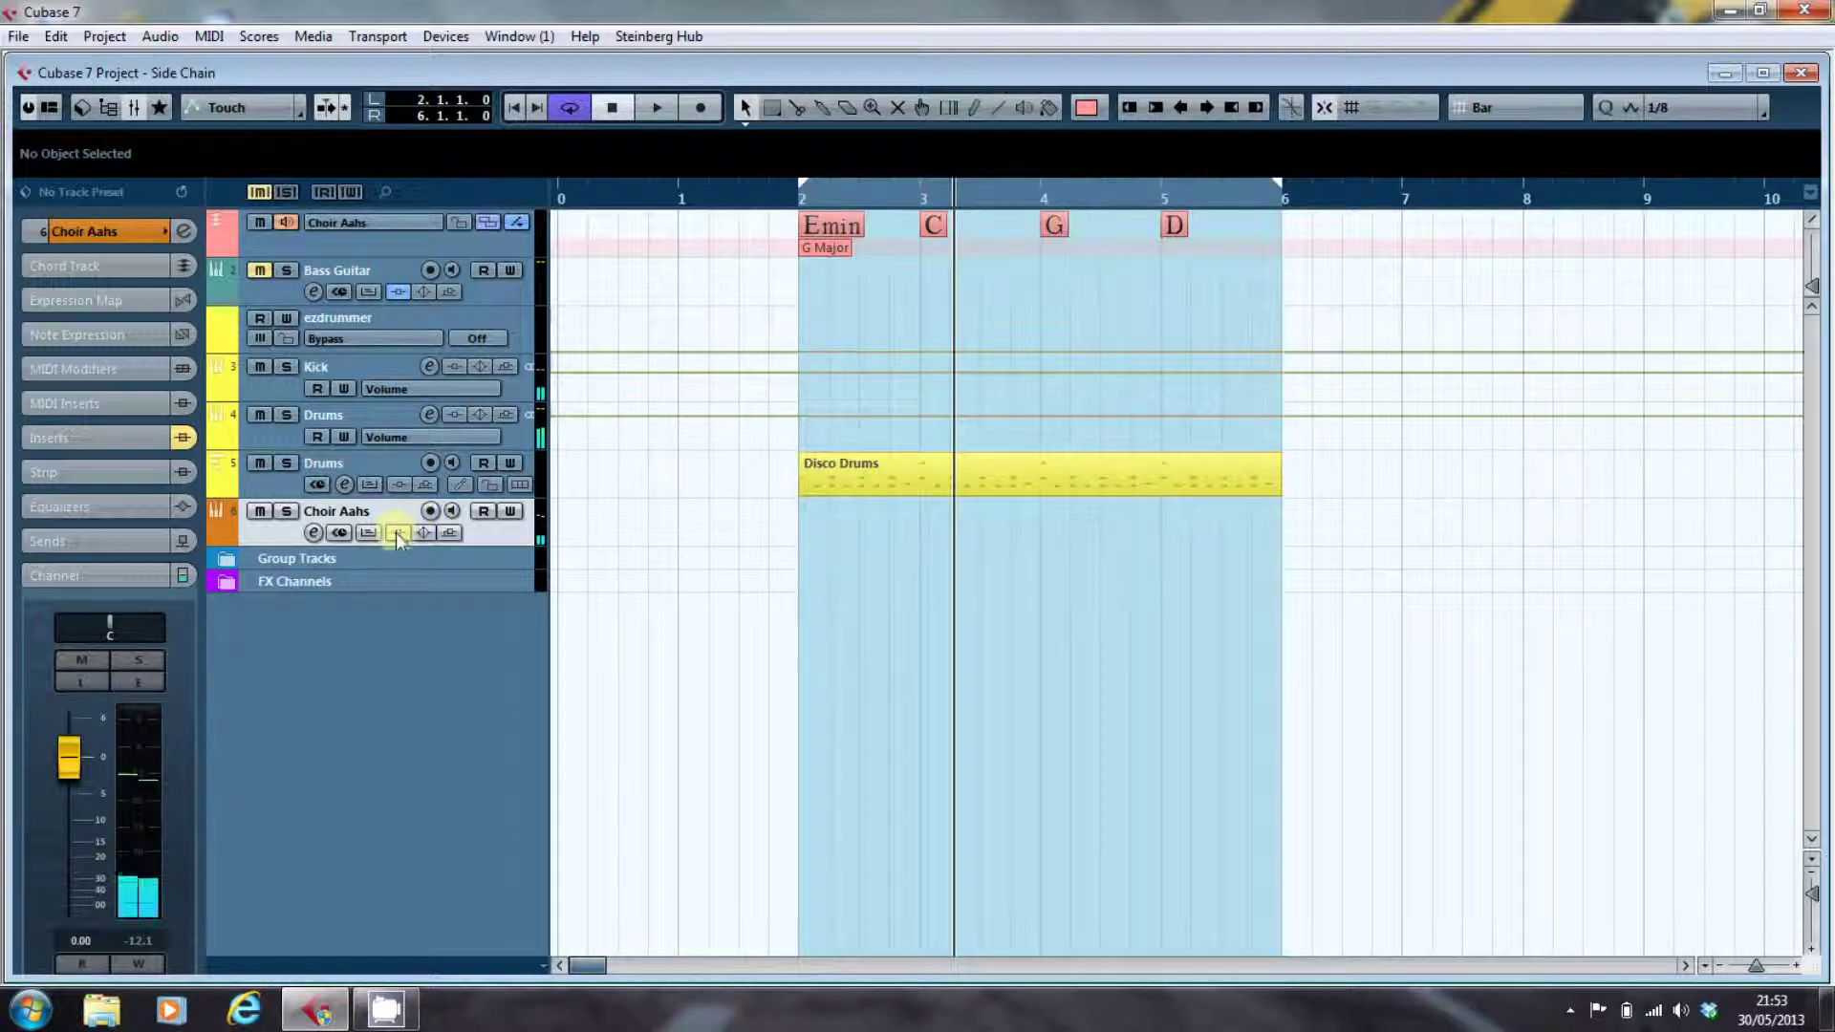
# Enable the Compressor insert on the Choir Aahs track, activate its side-chain input and close its window
pyautogui.click(40, 439)
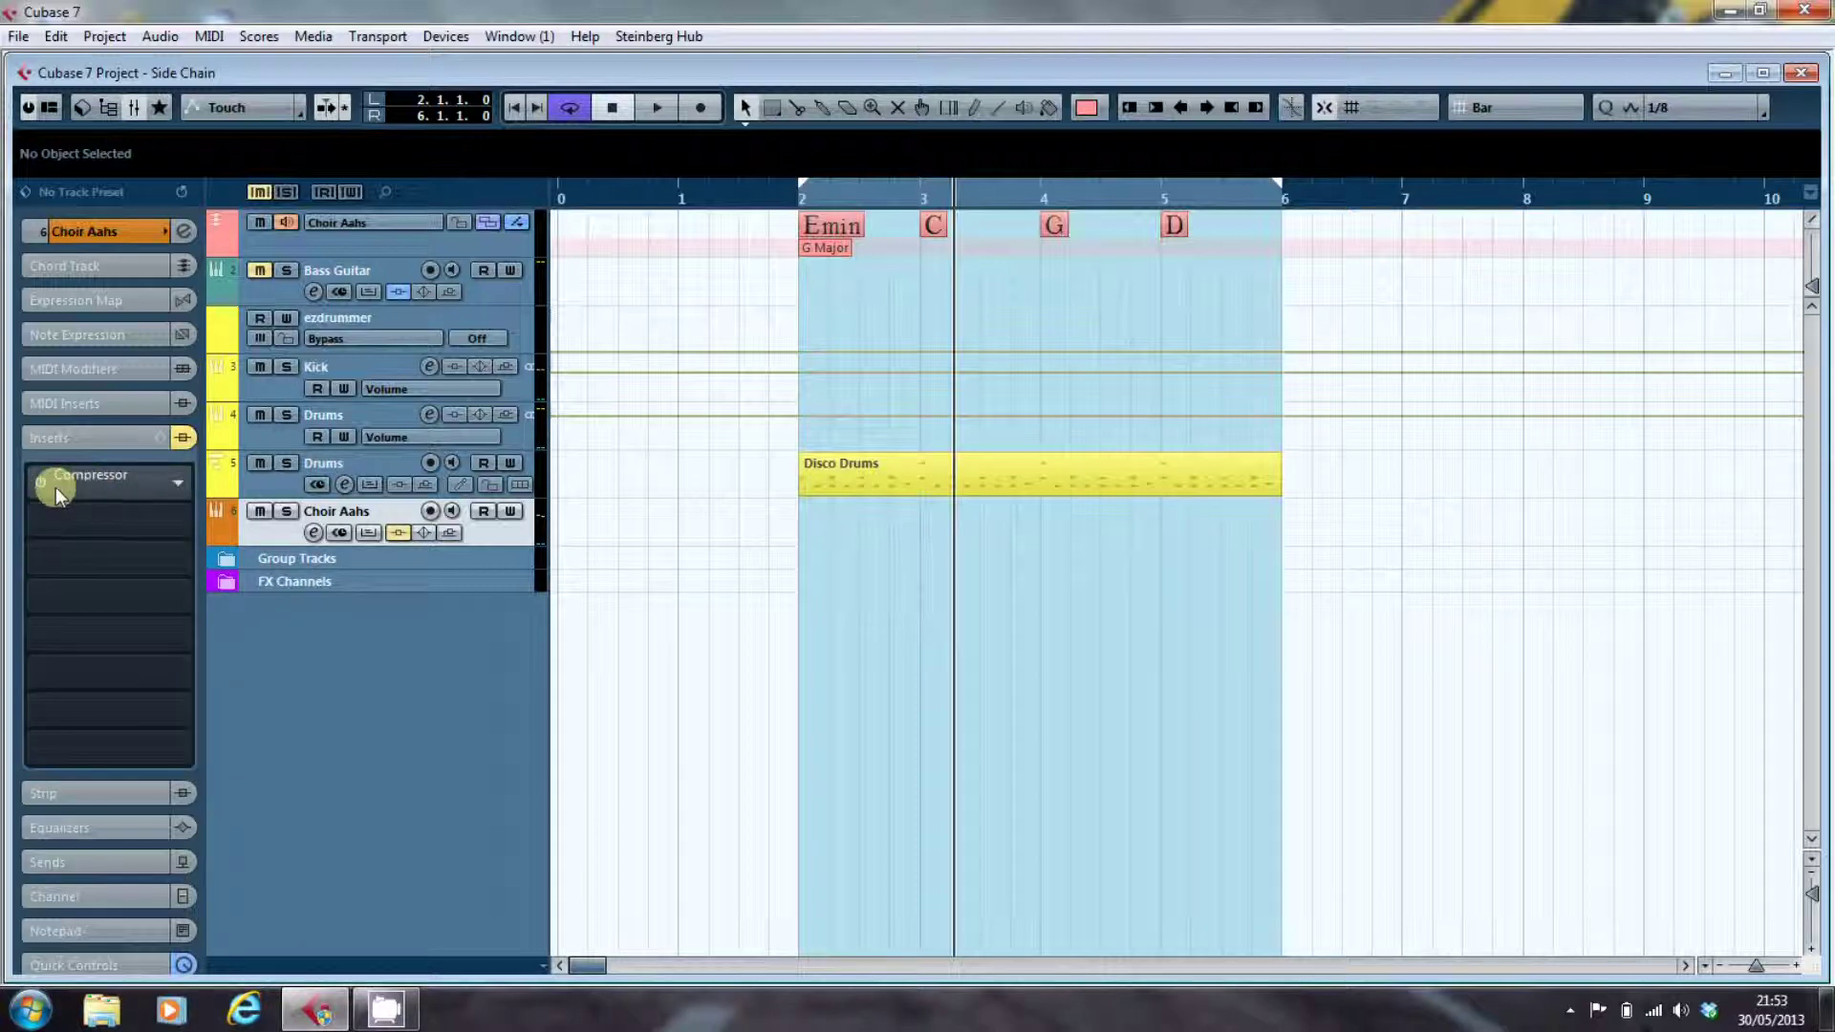
pyautogui.click(40, 482)
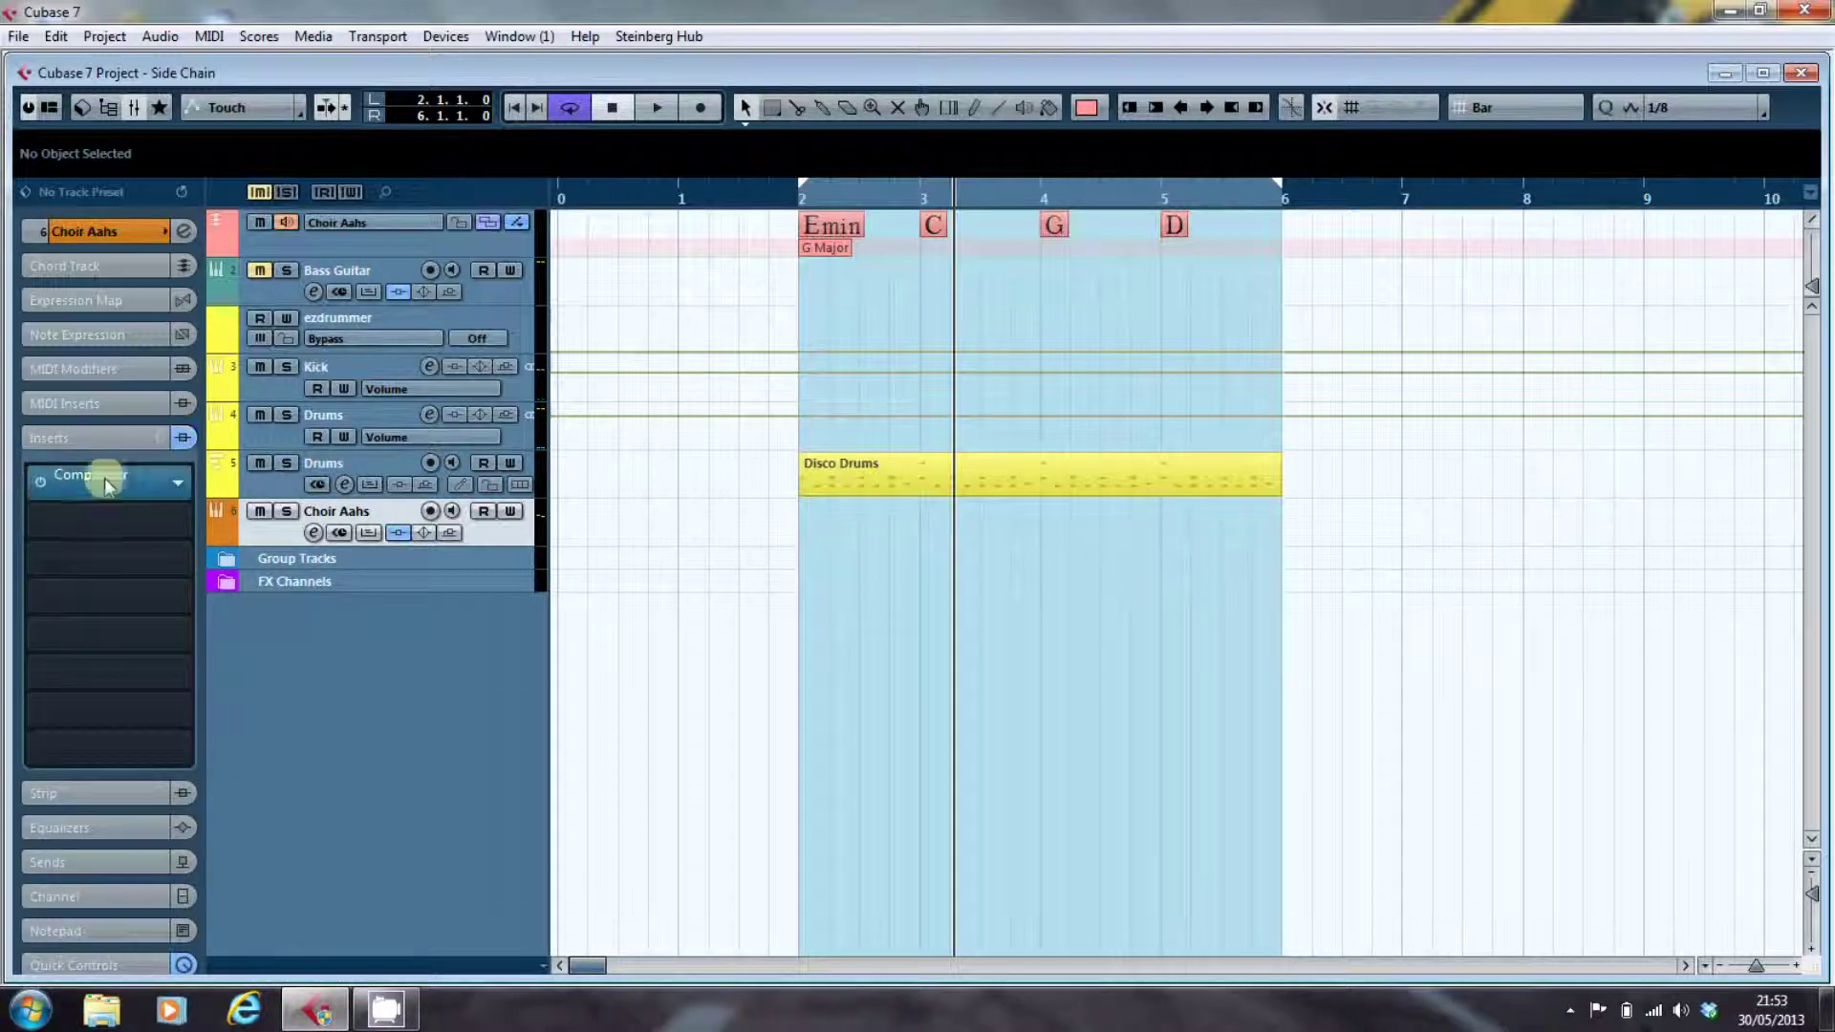
pyautogui.click(113, 477)
pyautogui.click(848, 407)
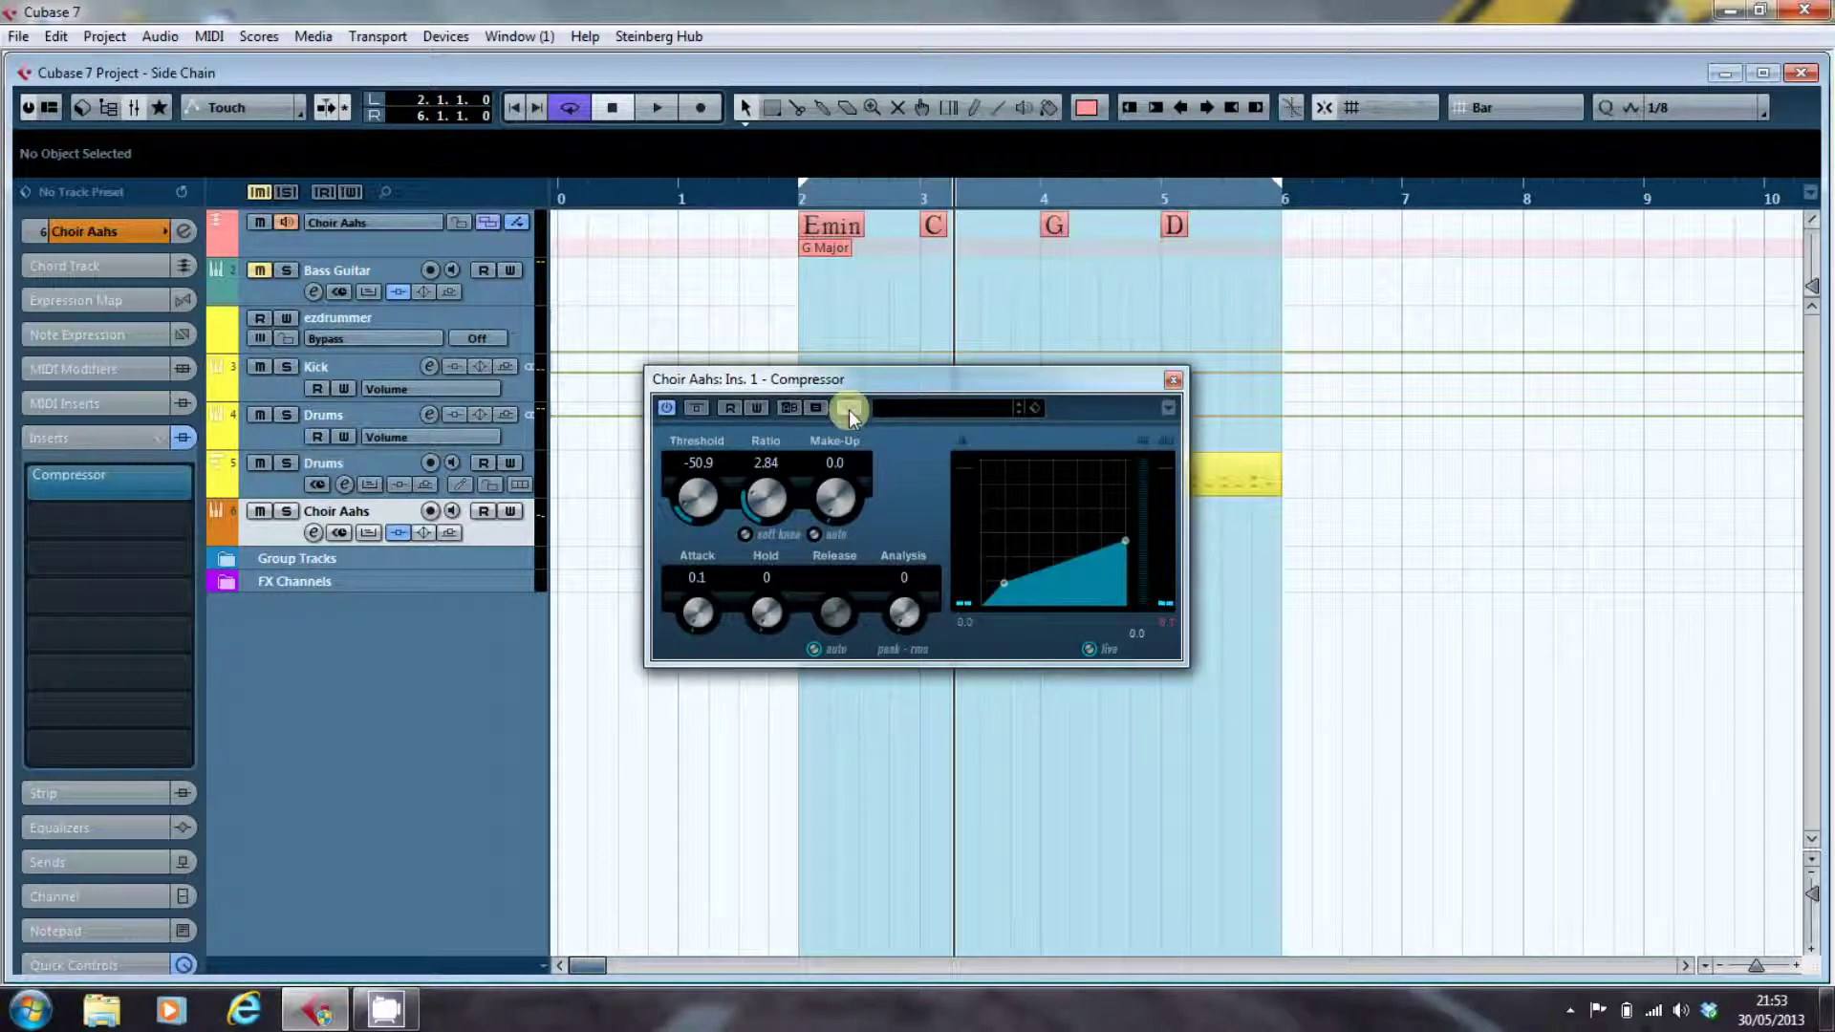
pyautogui.click(1177, 382)
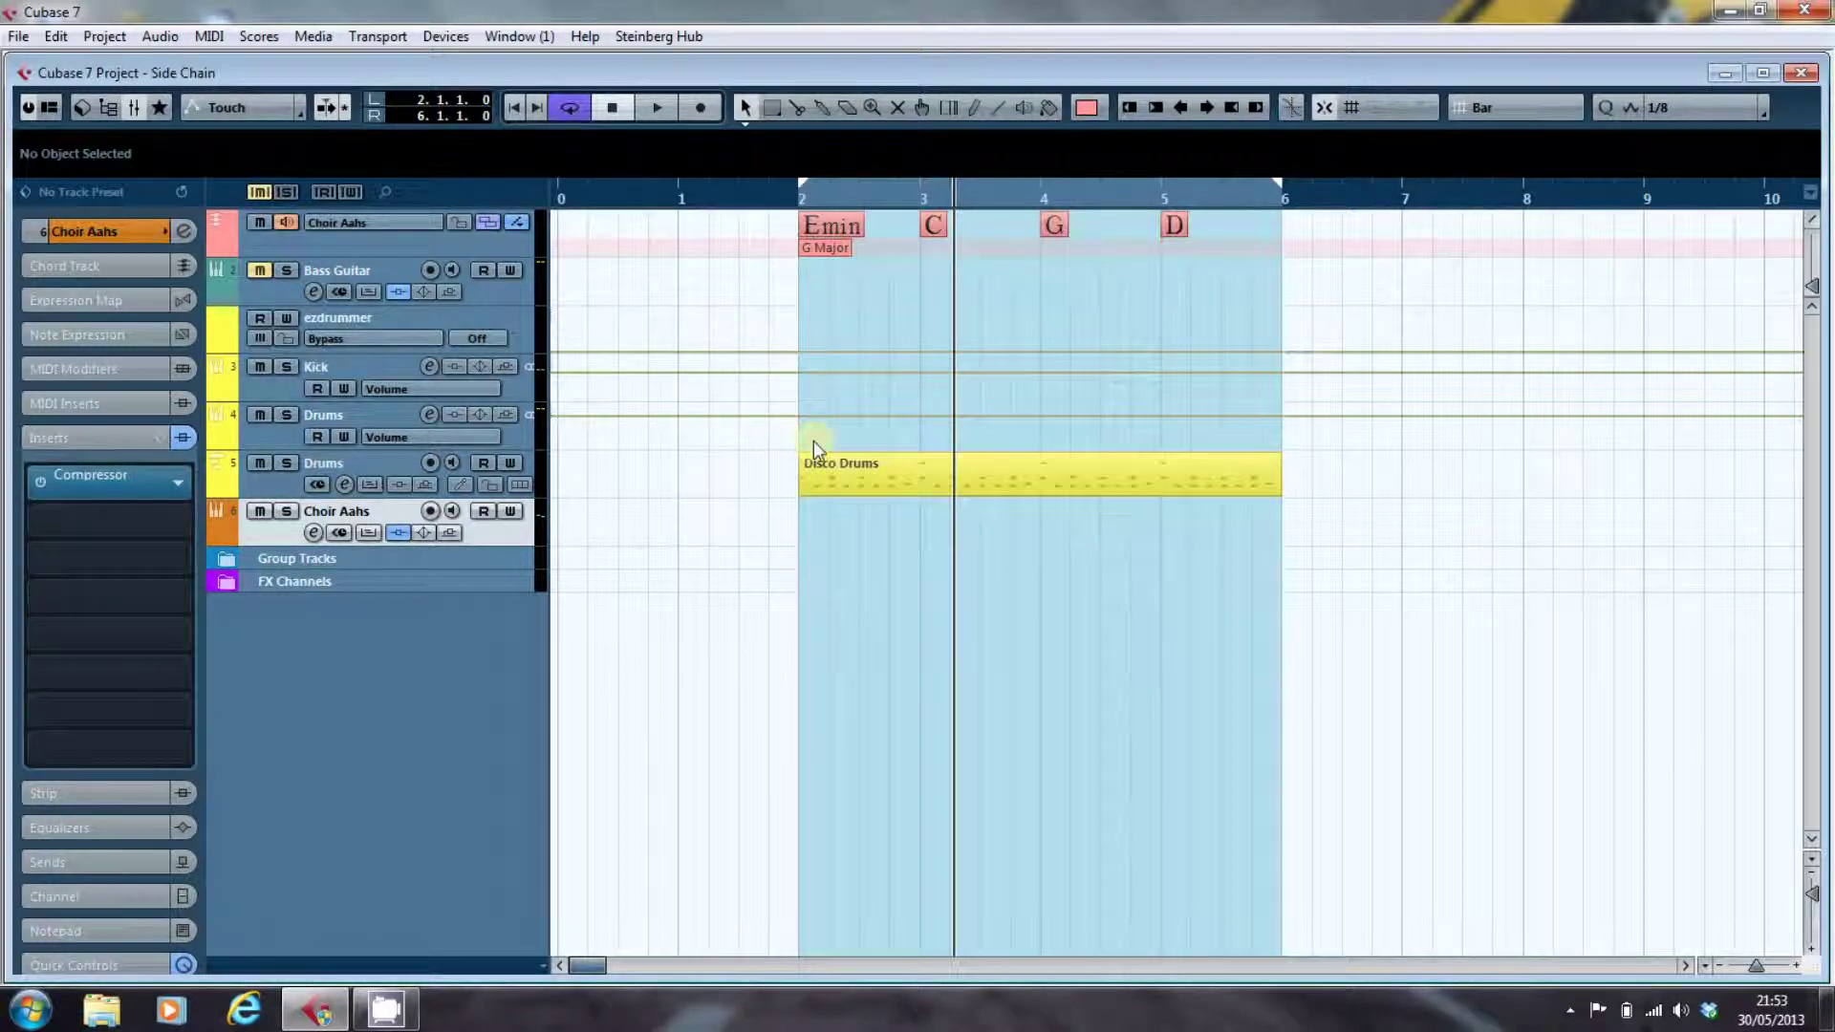
# Reroute the Kick channel's first send to the Choir Aahs Ins. 1 Compressor side-chain and activate the send
pyautogui.click(369, 370)
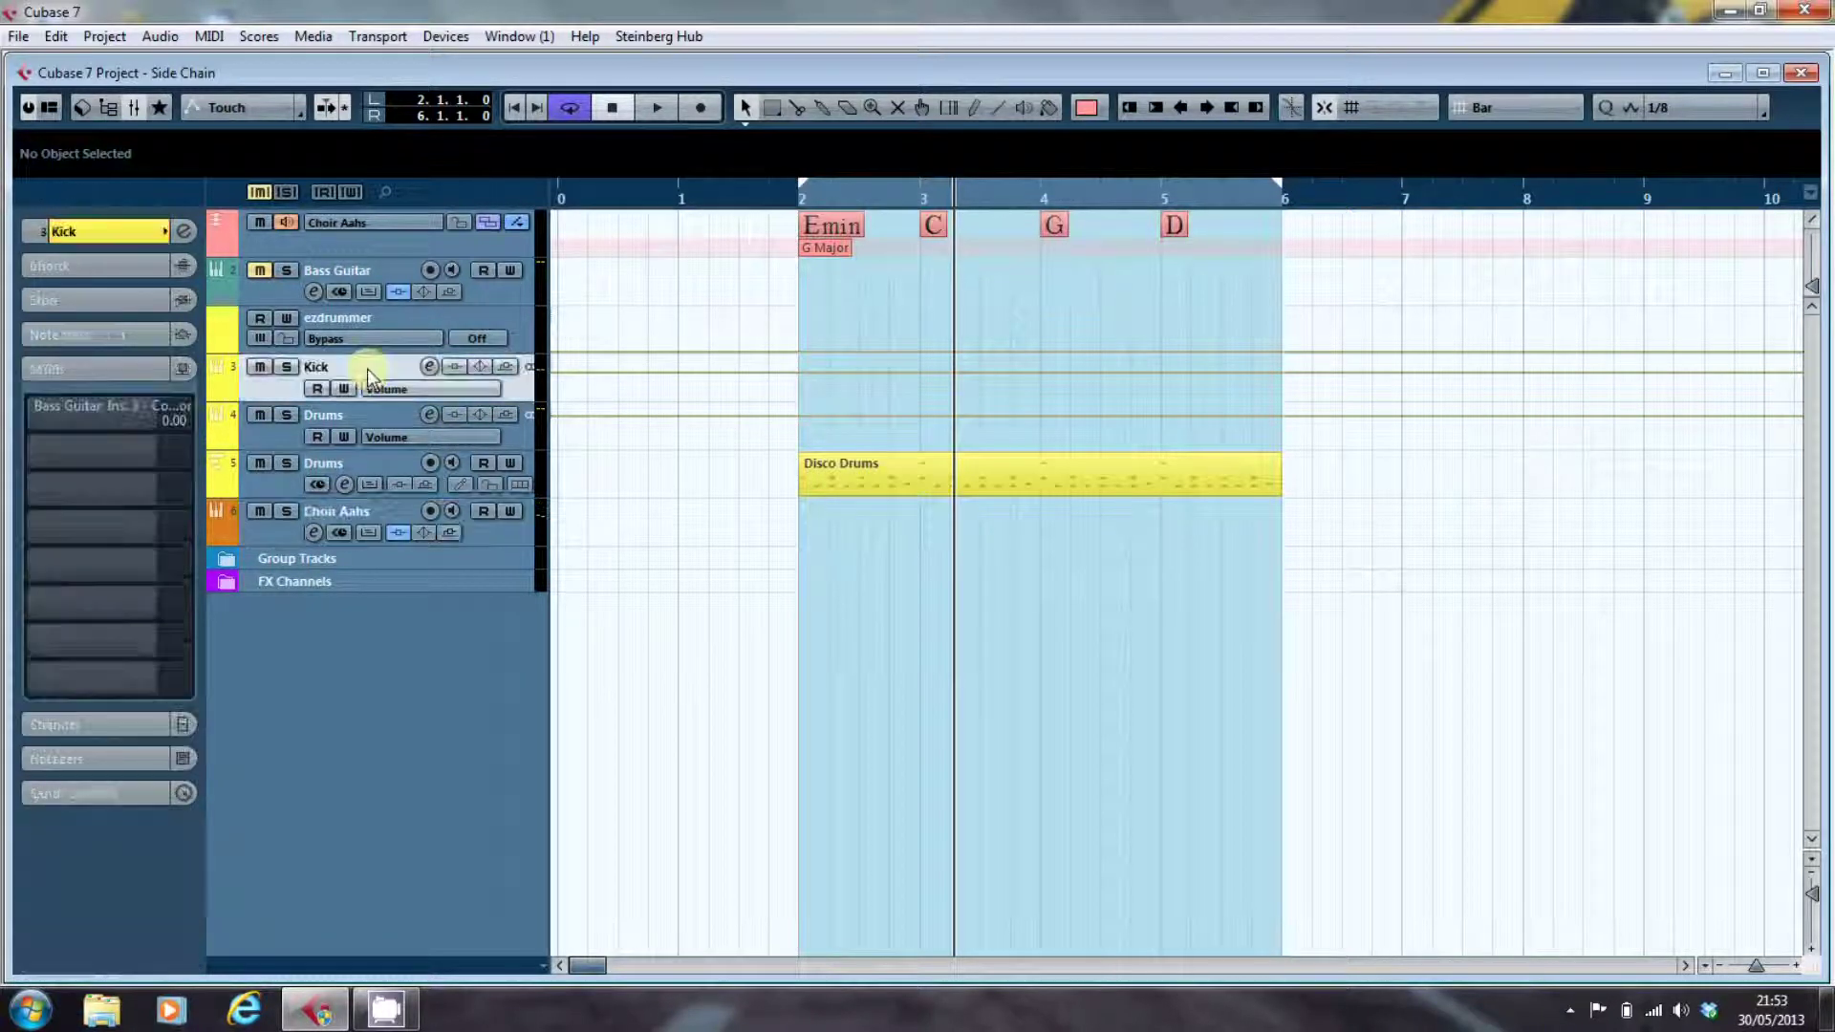
pyautogui.click(161, 410)
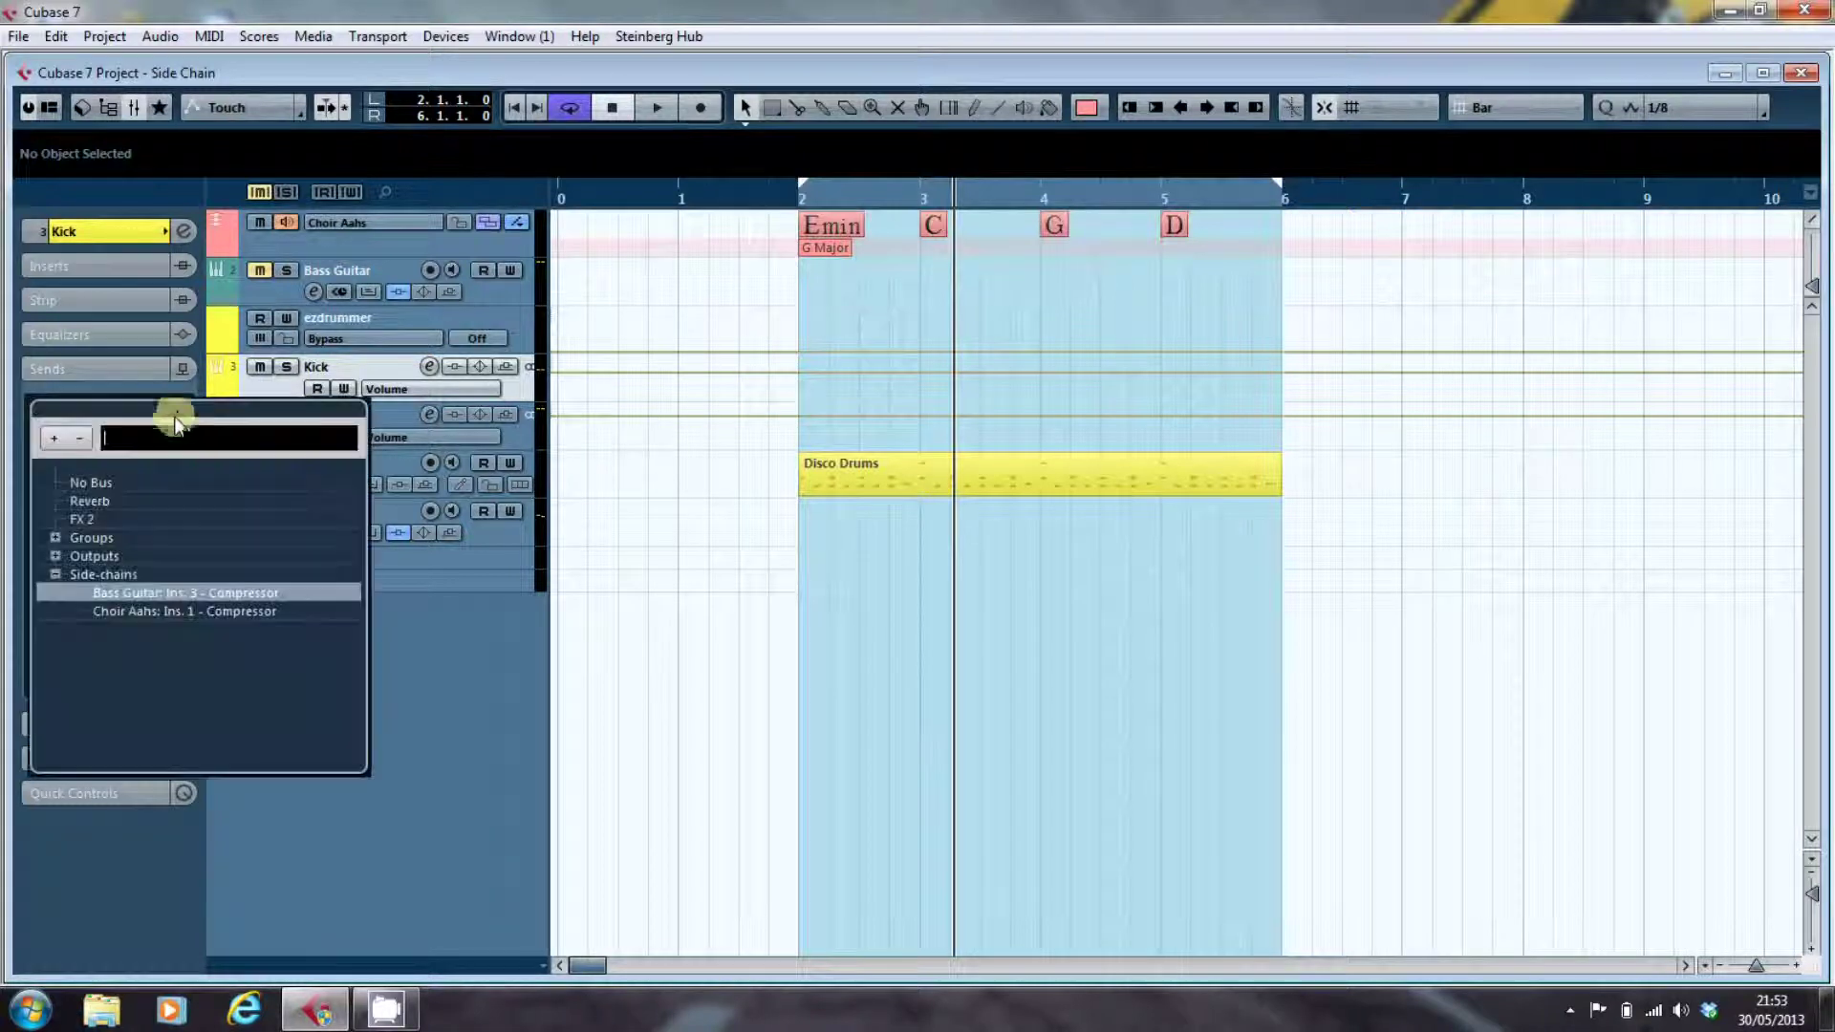
pyautogui.click(158, 612)
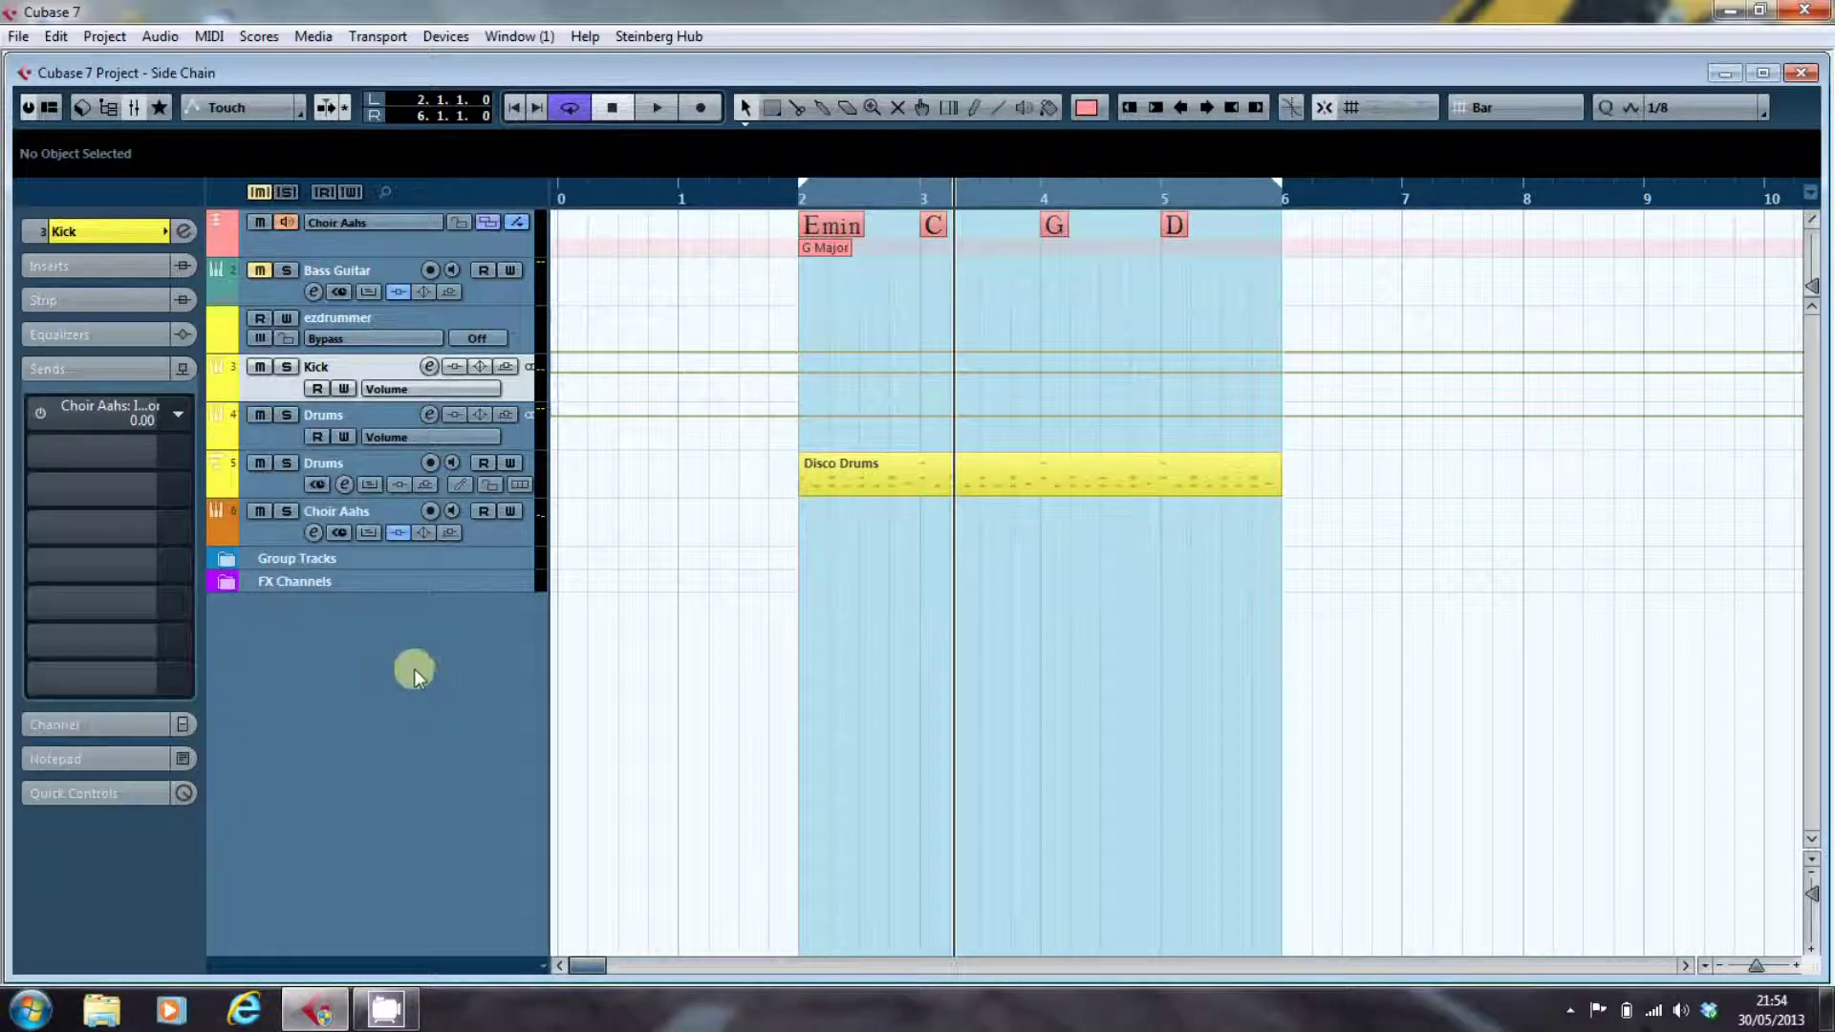
pyautogui.click(39, 413)
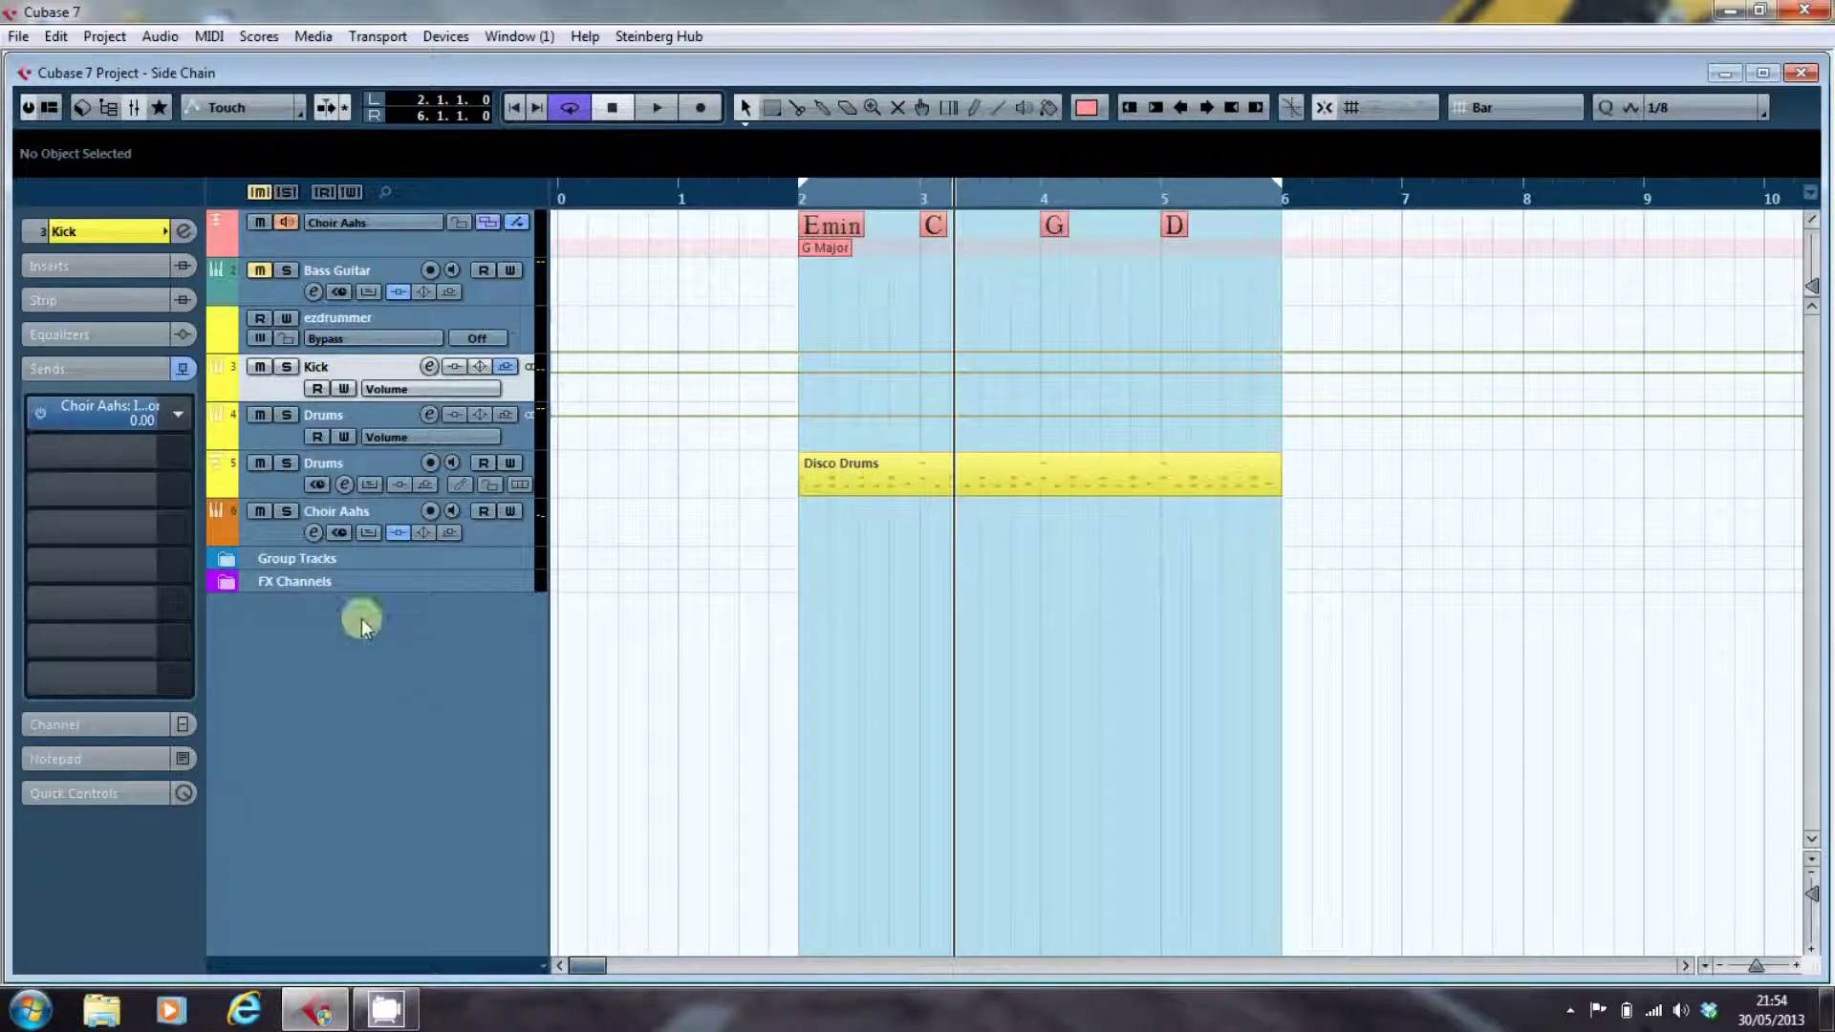
pyautogui.click(776, 550)
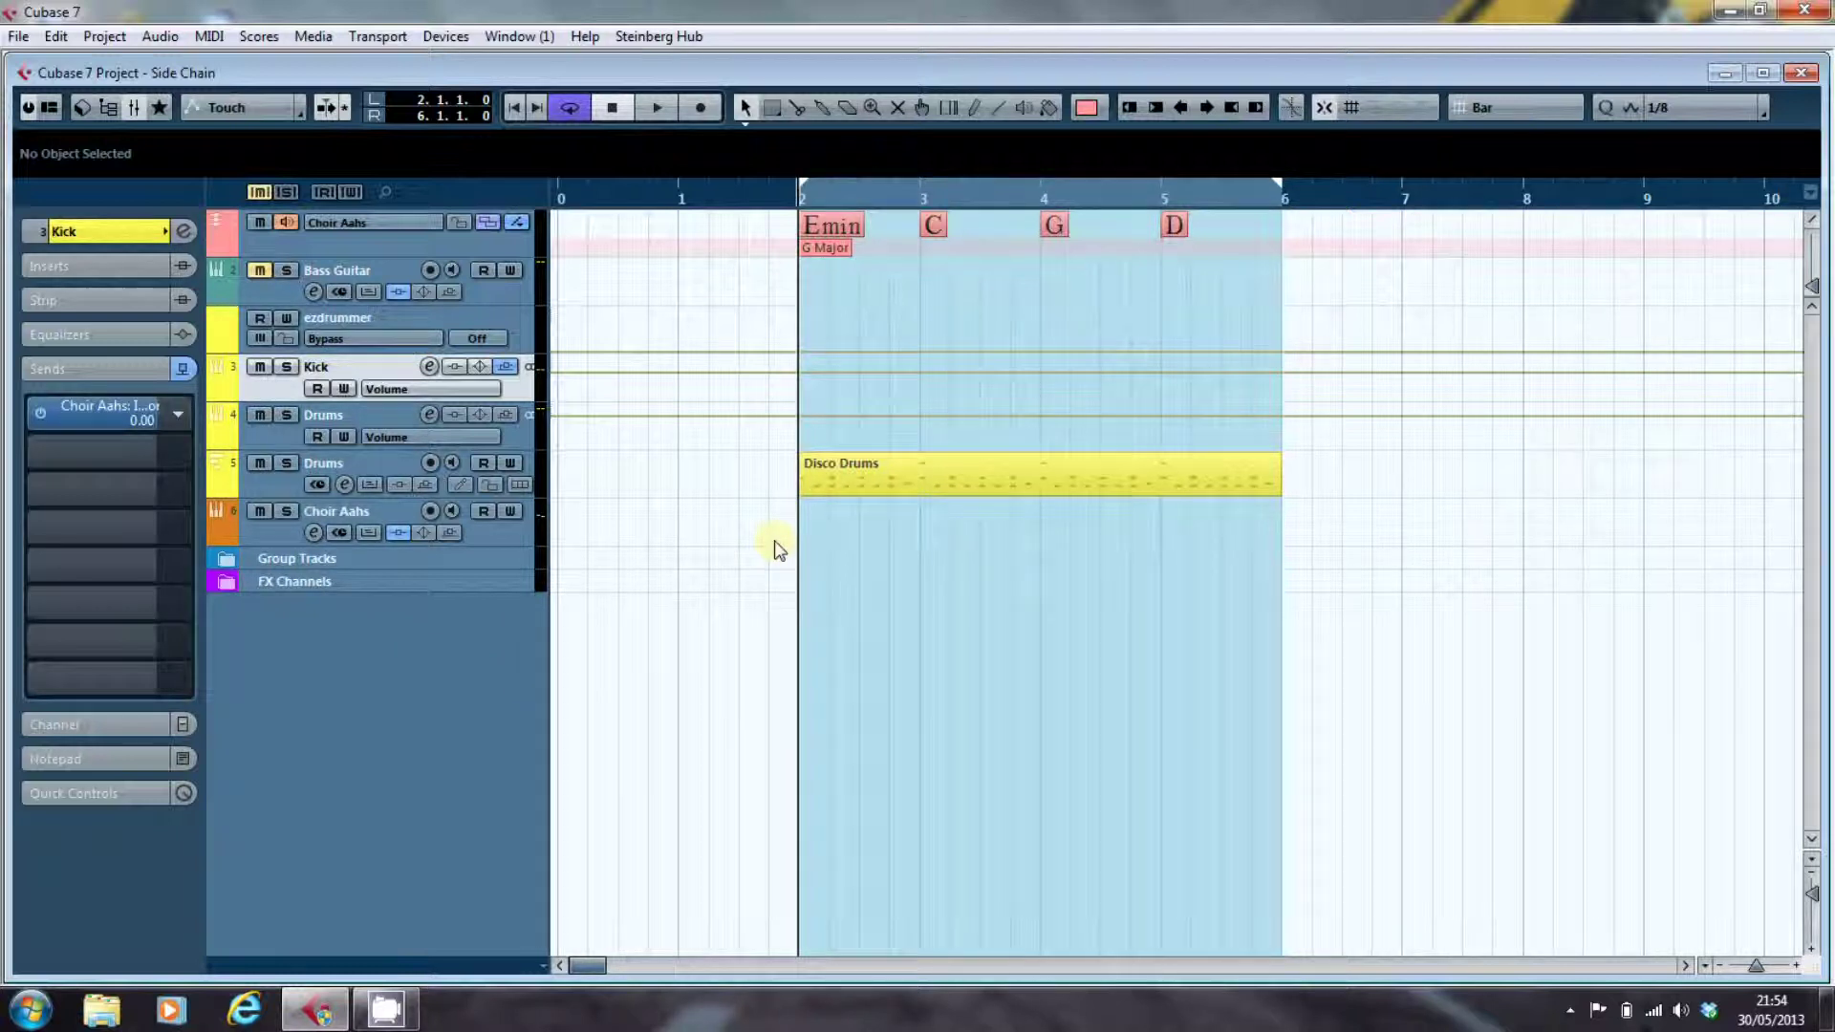
# Reopen the Choir Aahs Compressor beside the arrangement and play the loop to watch its side-chained gain reduction
pyautogui.click(387, 513)
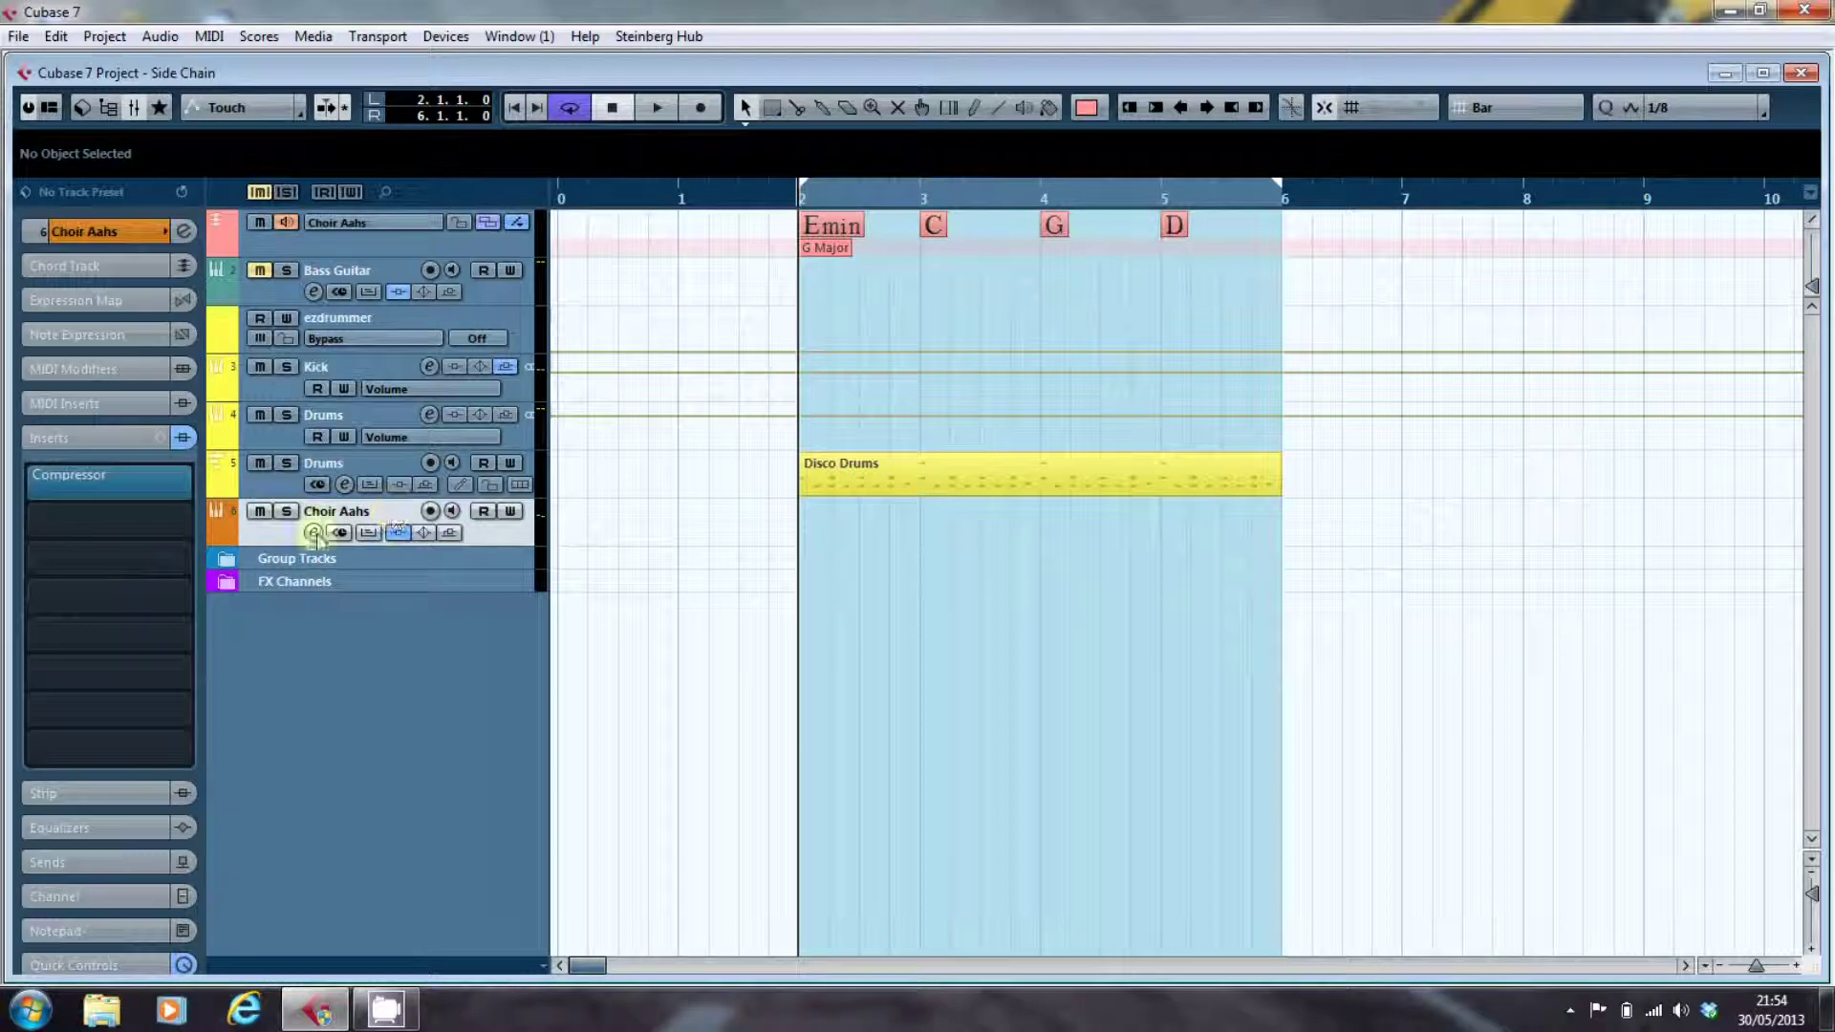
pyautogui.click(145, 491)
pyautogui.moveTo(833, 373); pyautogui.dragTo(378, 253)
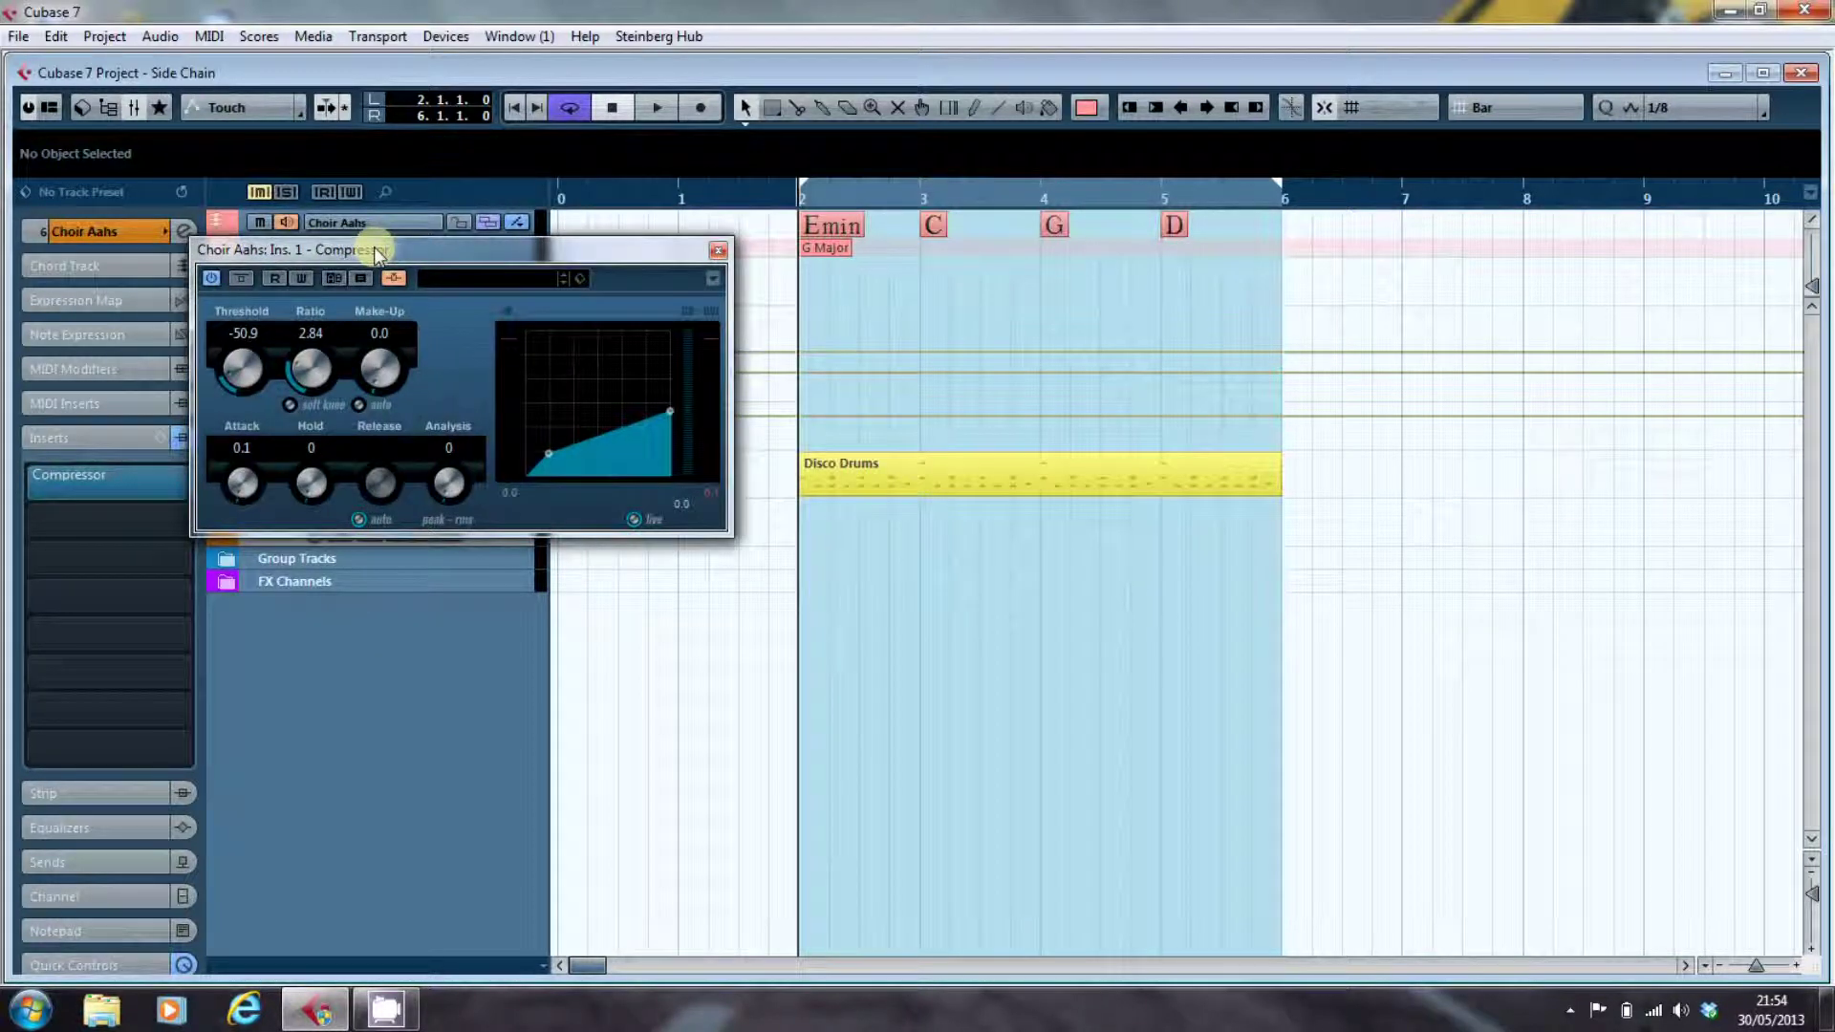
pyautogui.press('space')
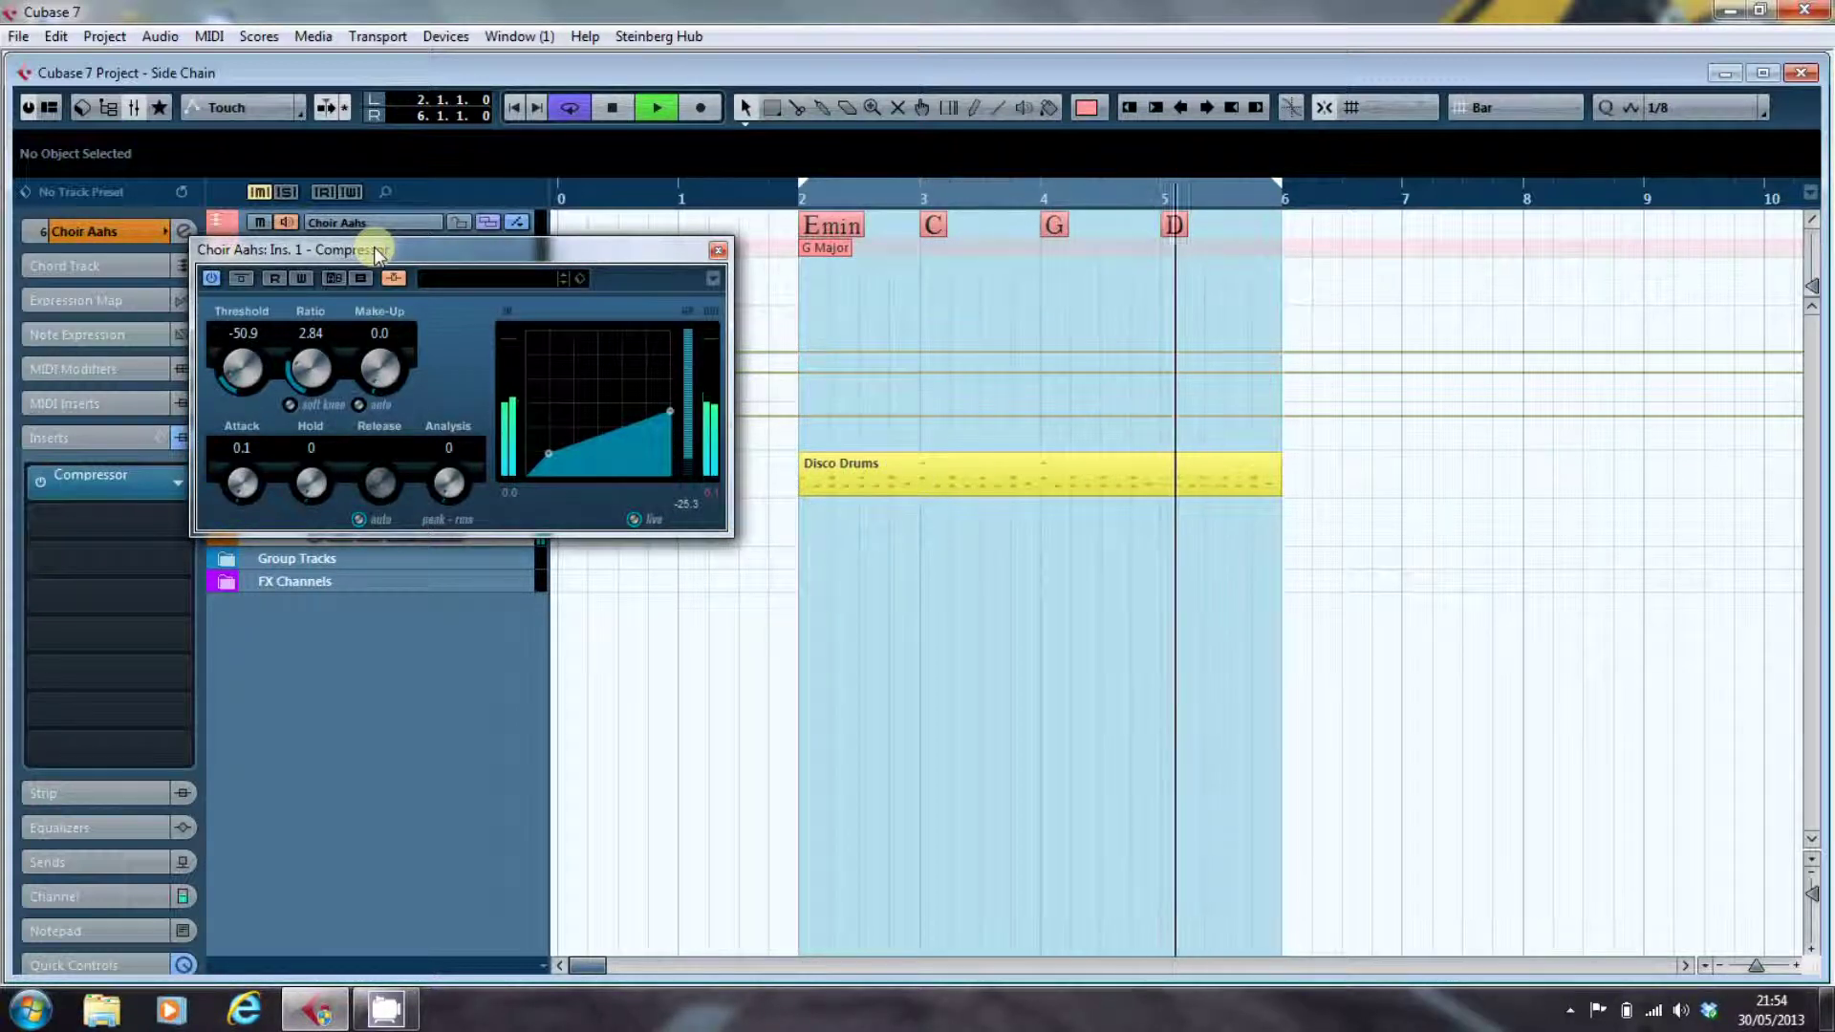
pyautogui.press('space')
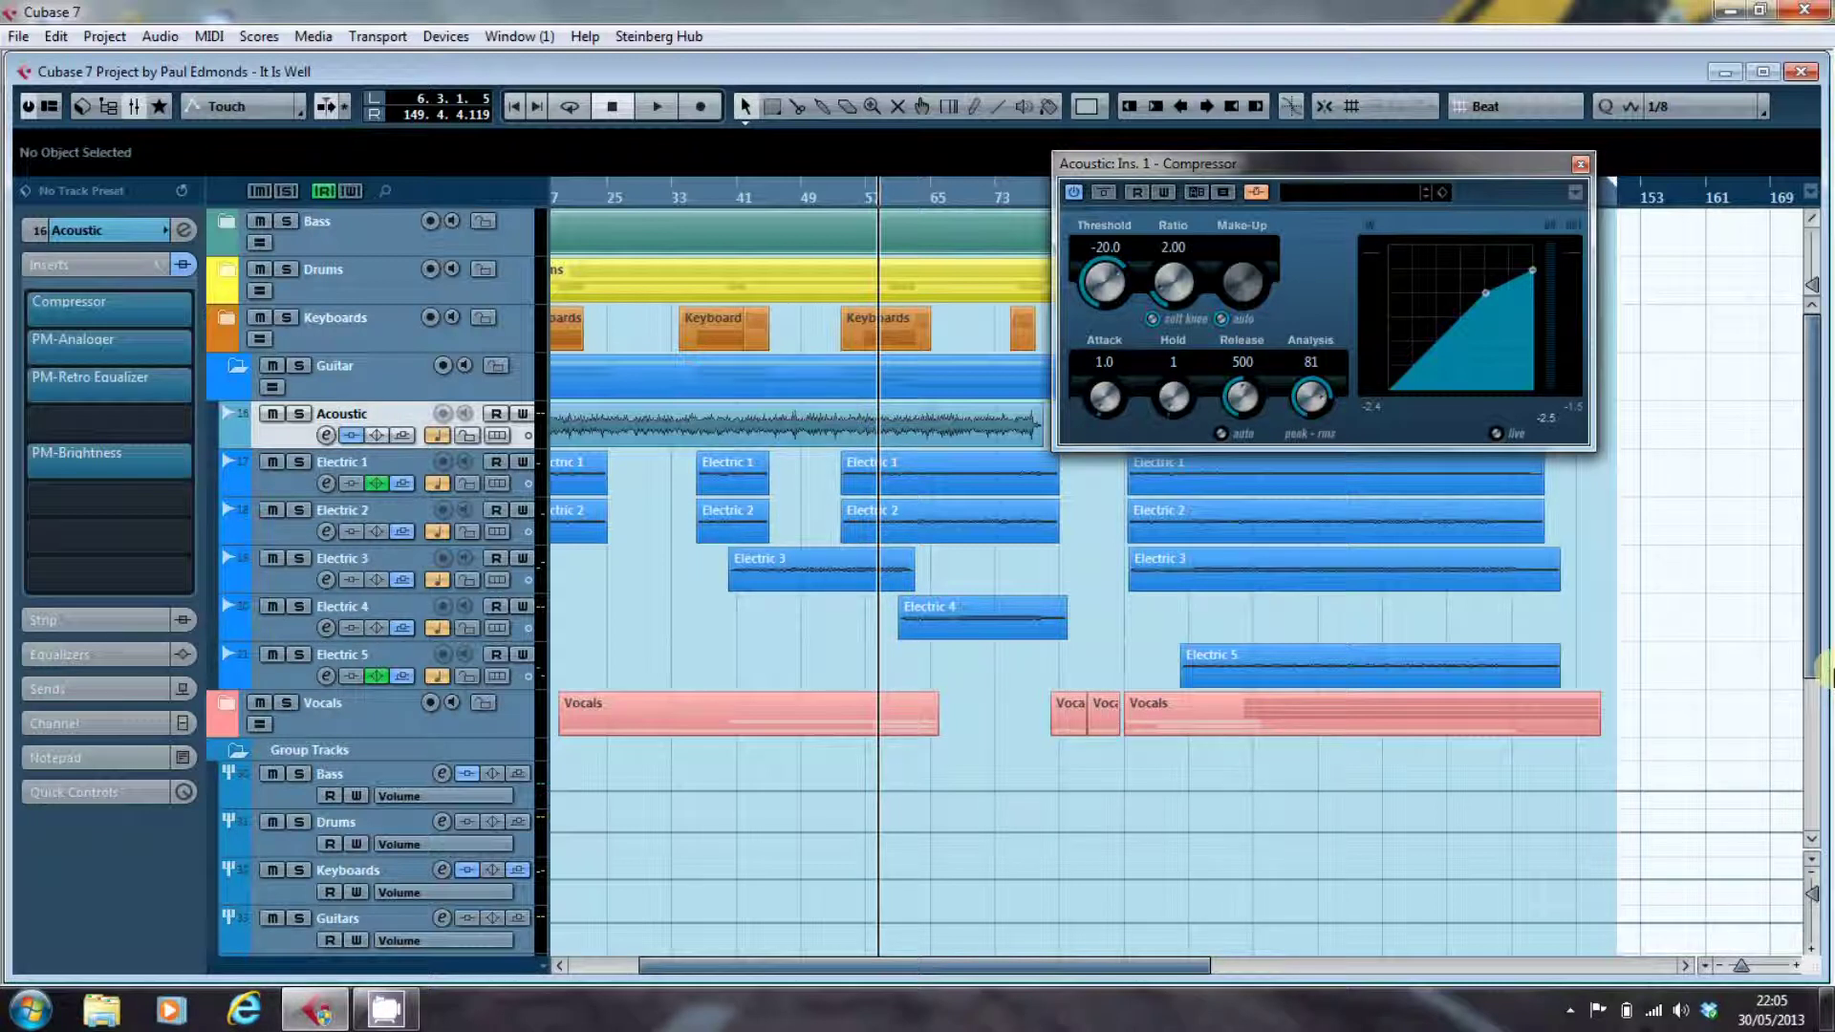
# Play the It Is Well project to check the side-chained Compressor on the Acoustic track
pyautogui.press('space')
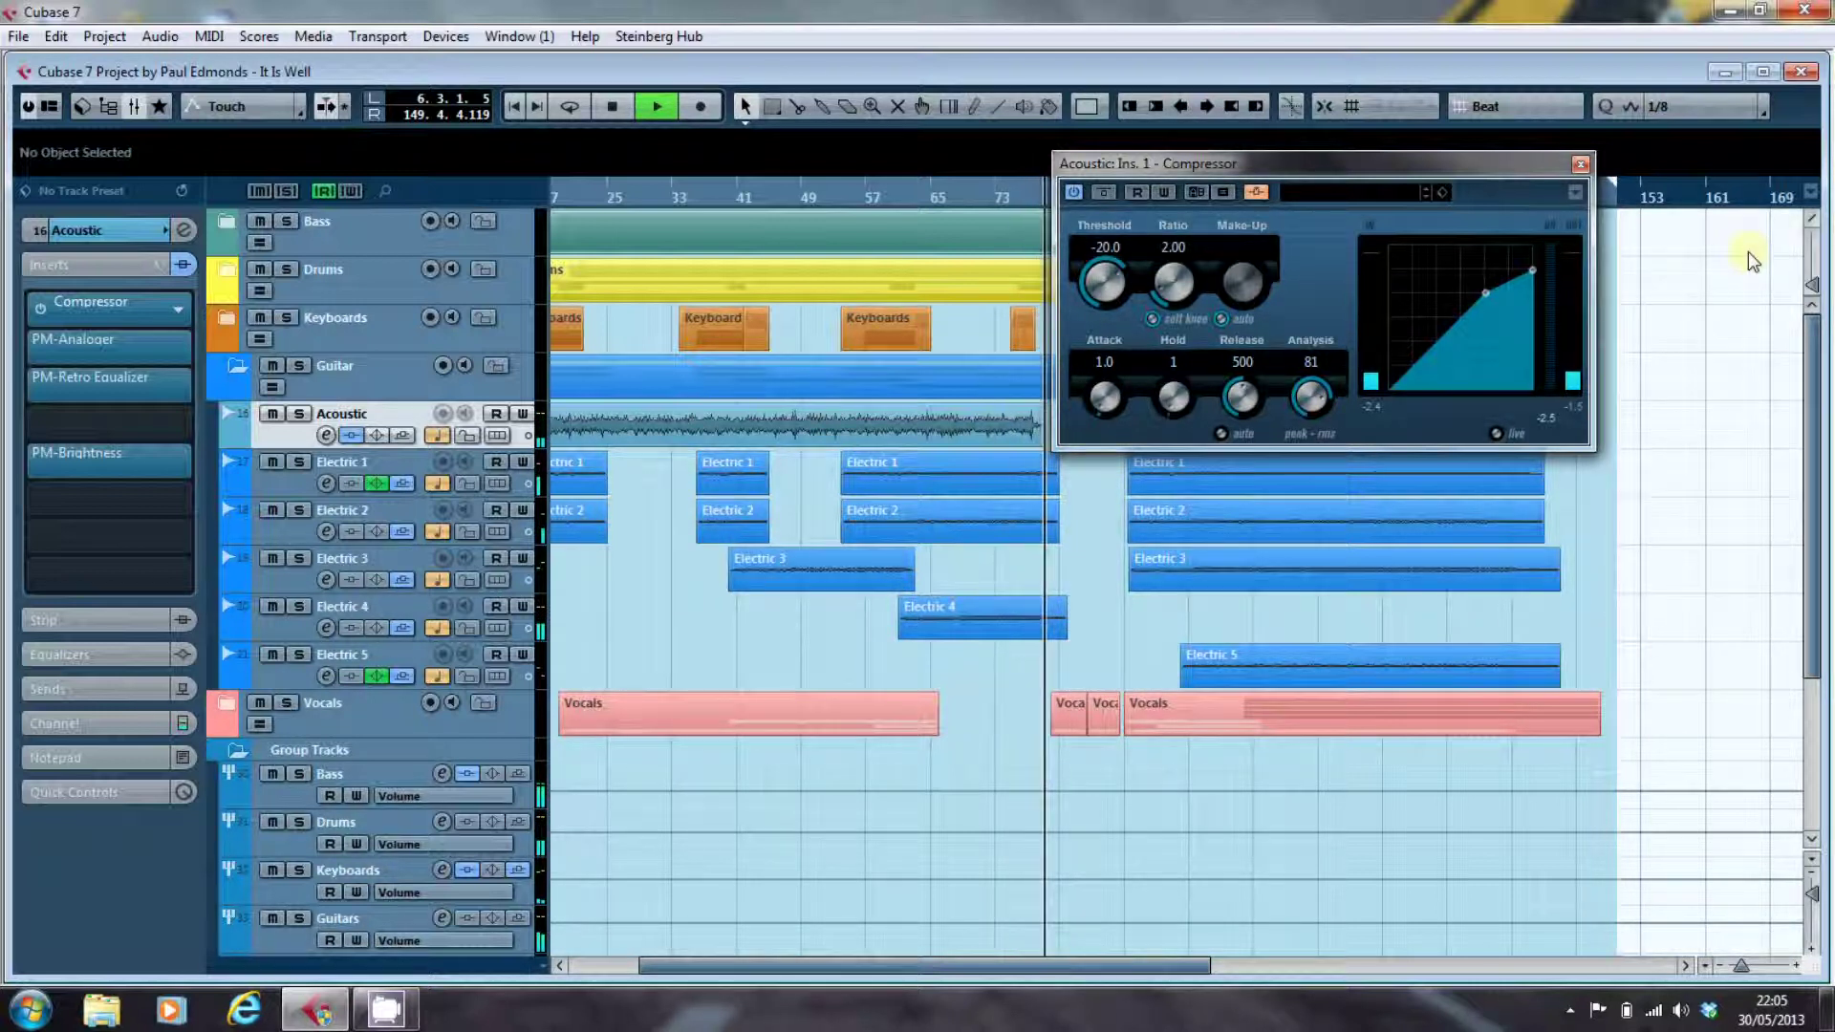
# Stop playback and open the Vocal Rider Stereo insert on the Vocal Rider group track
pyautogui.press('space')
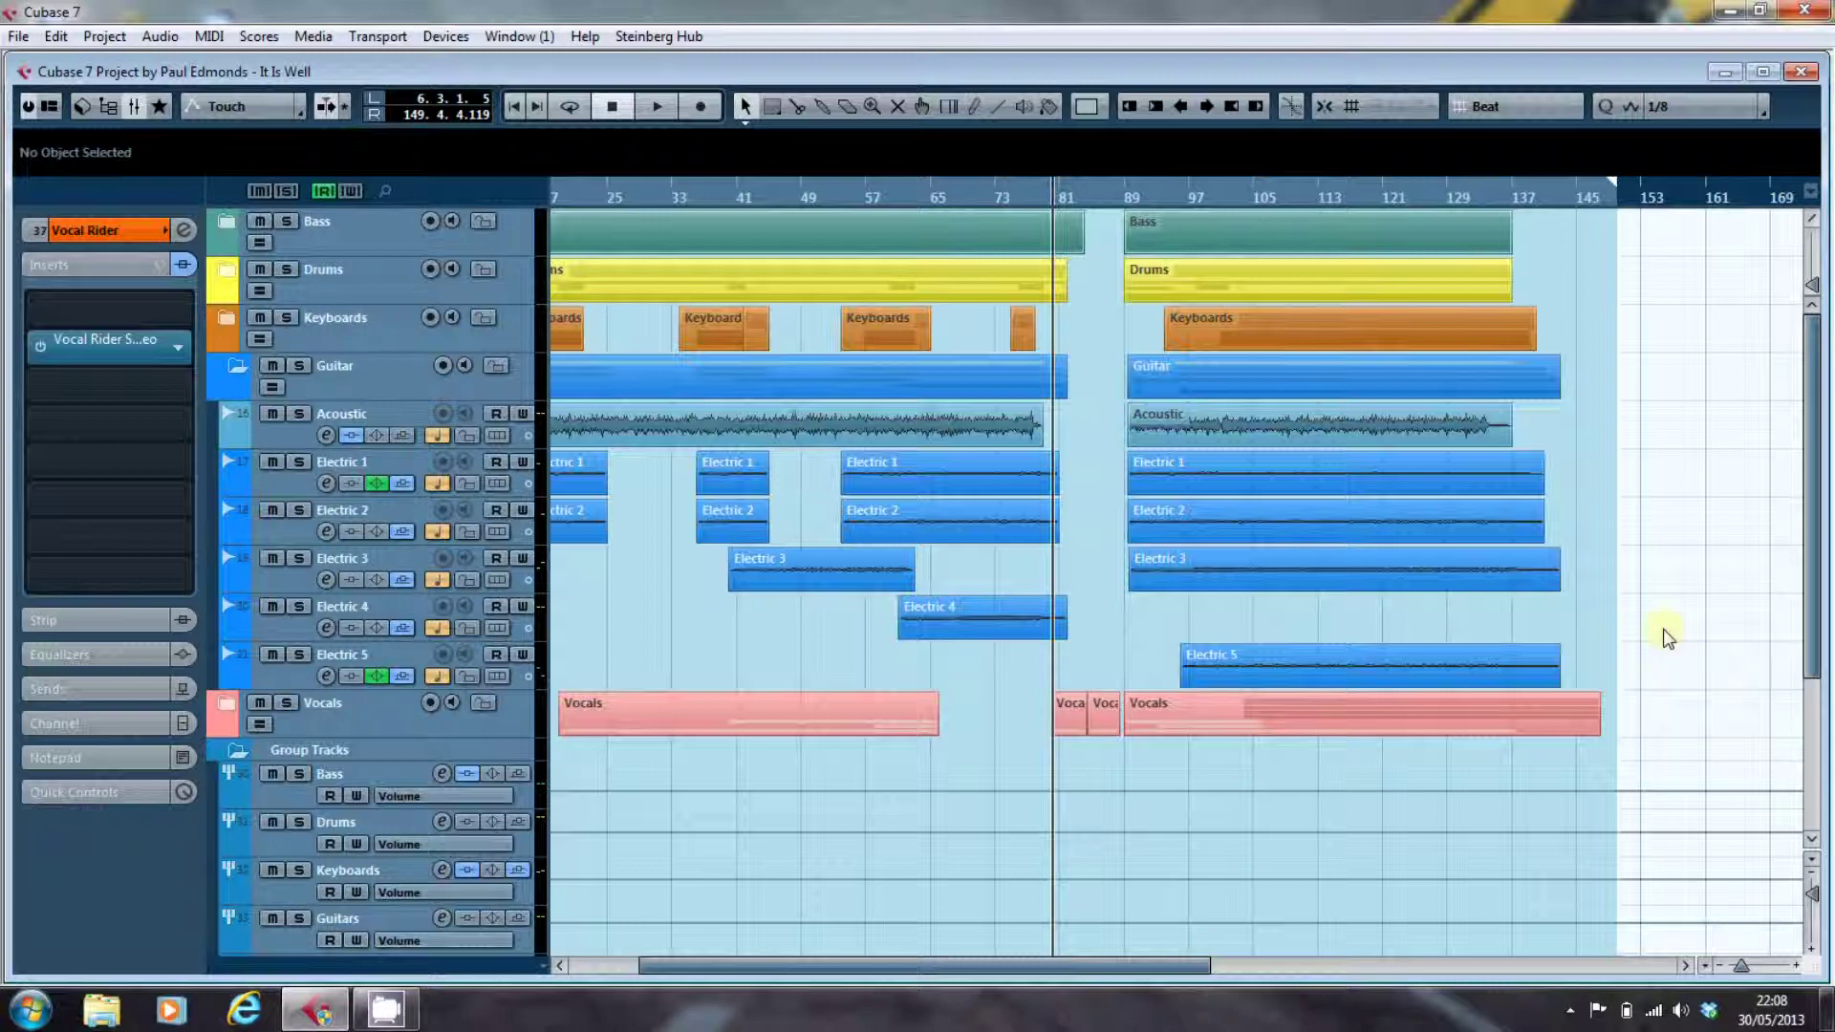
pyautogui.scroll(-5, 1667, 638)
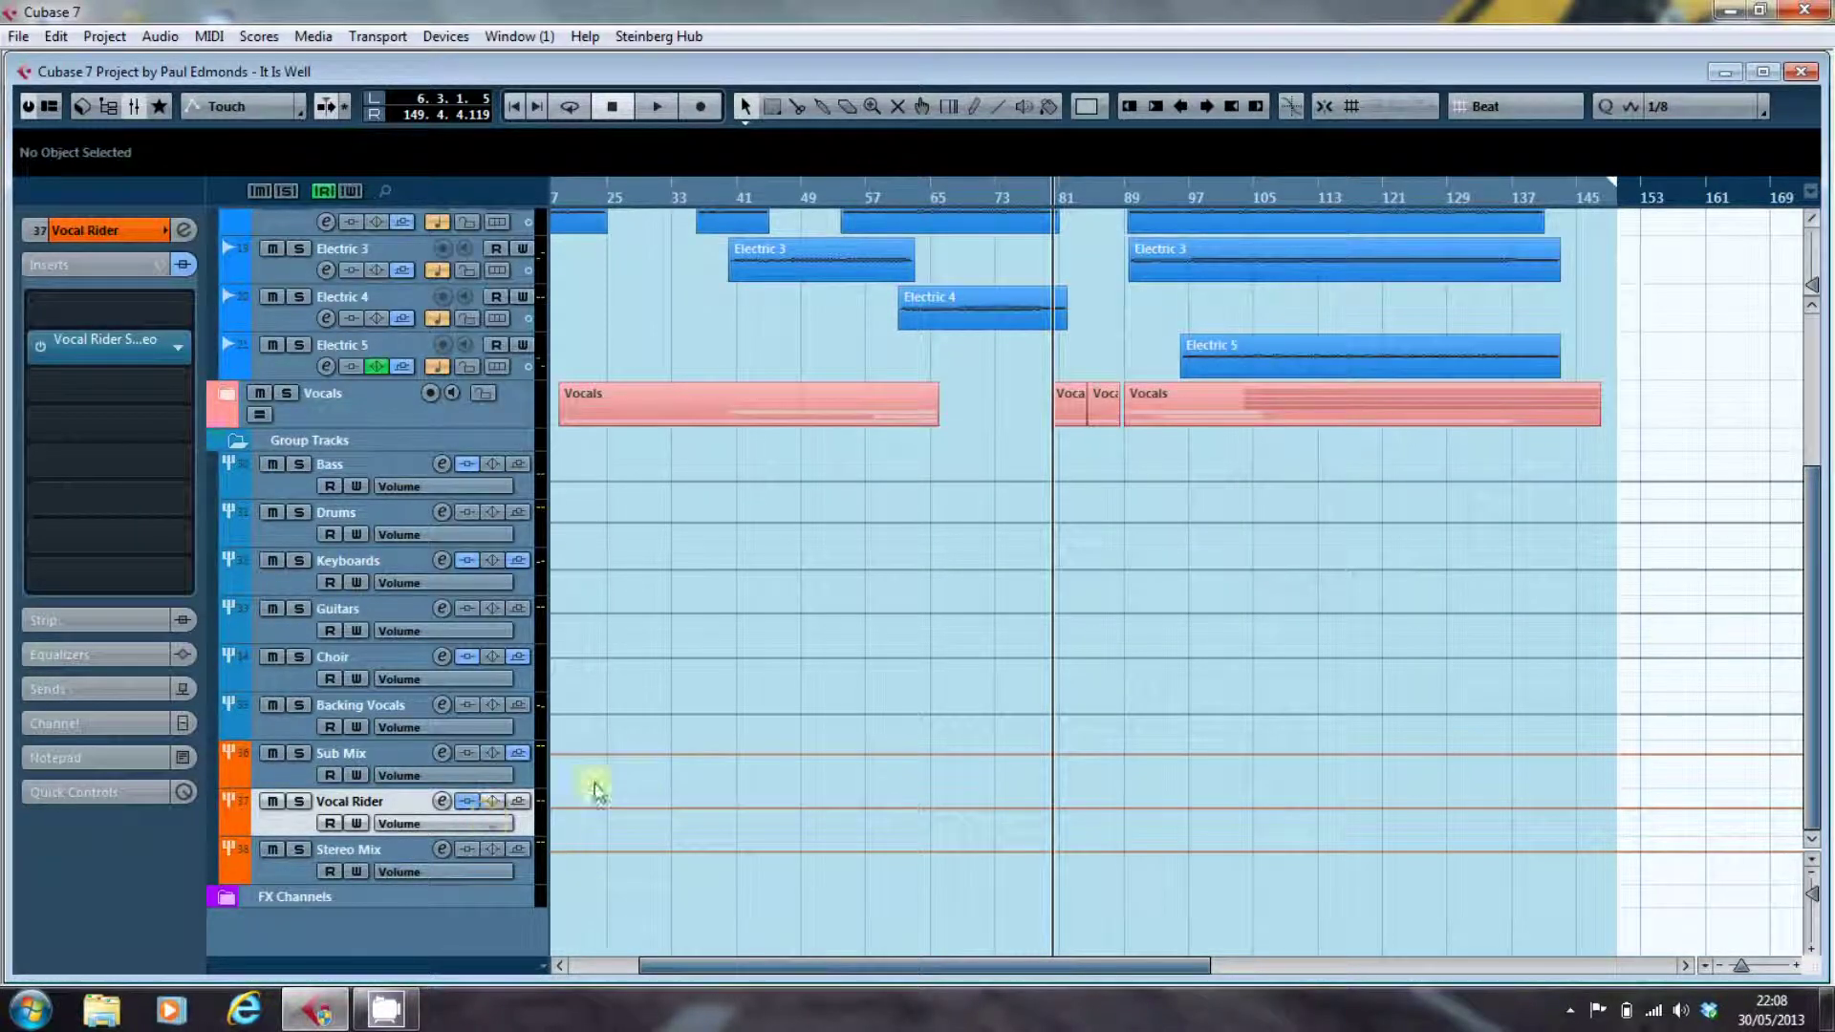
pyautogui.moveTo(143, 472)
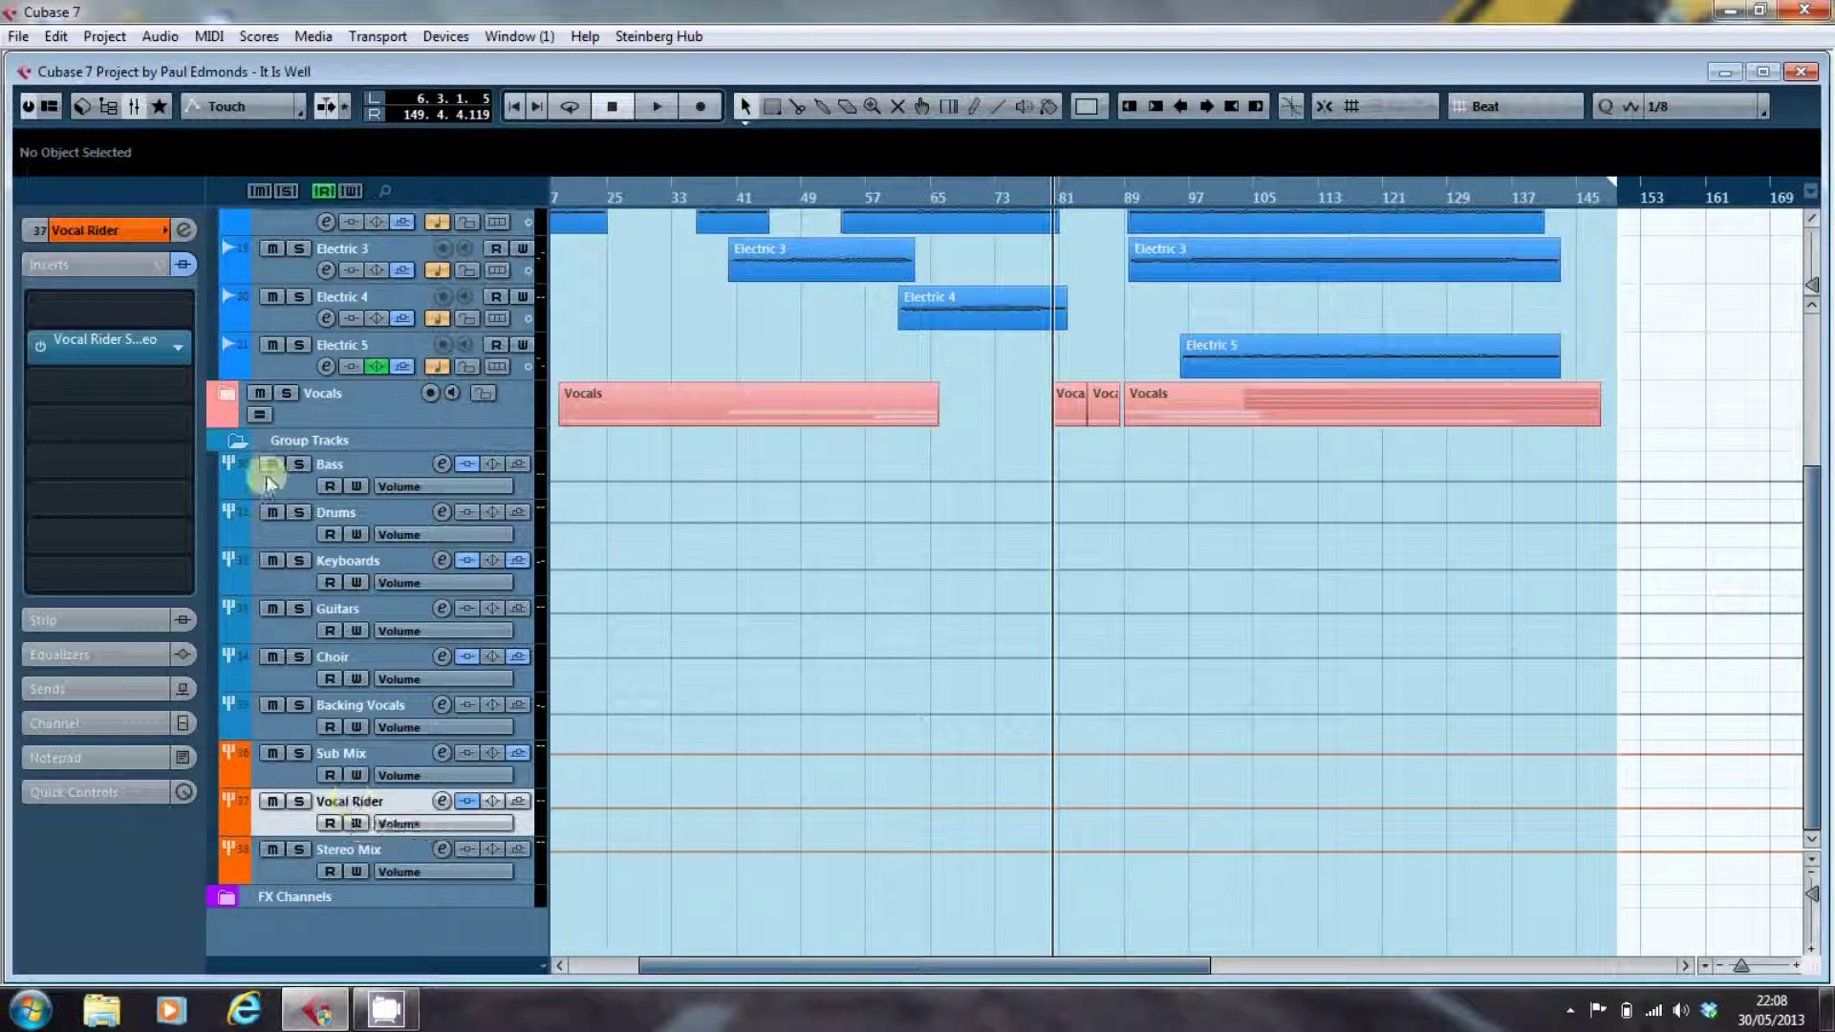
pyautogui.click(112, 344)
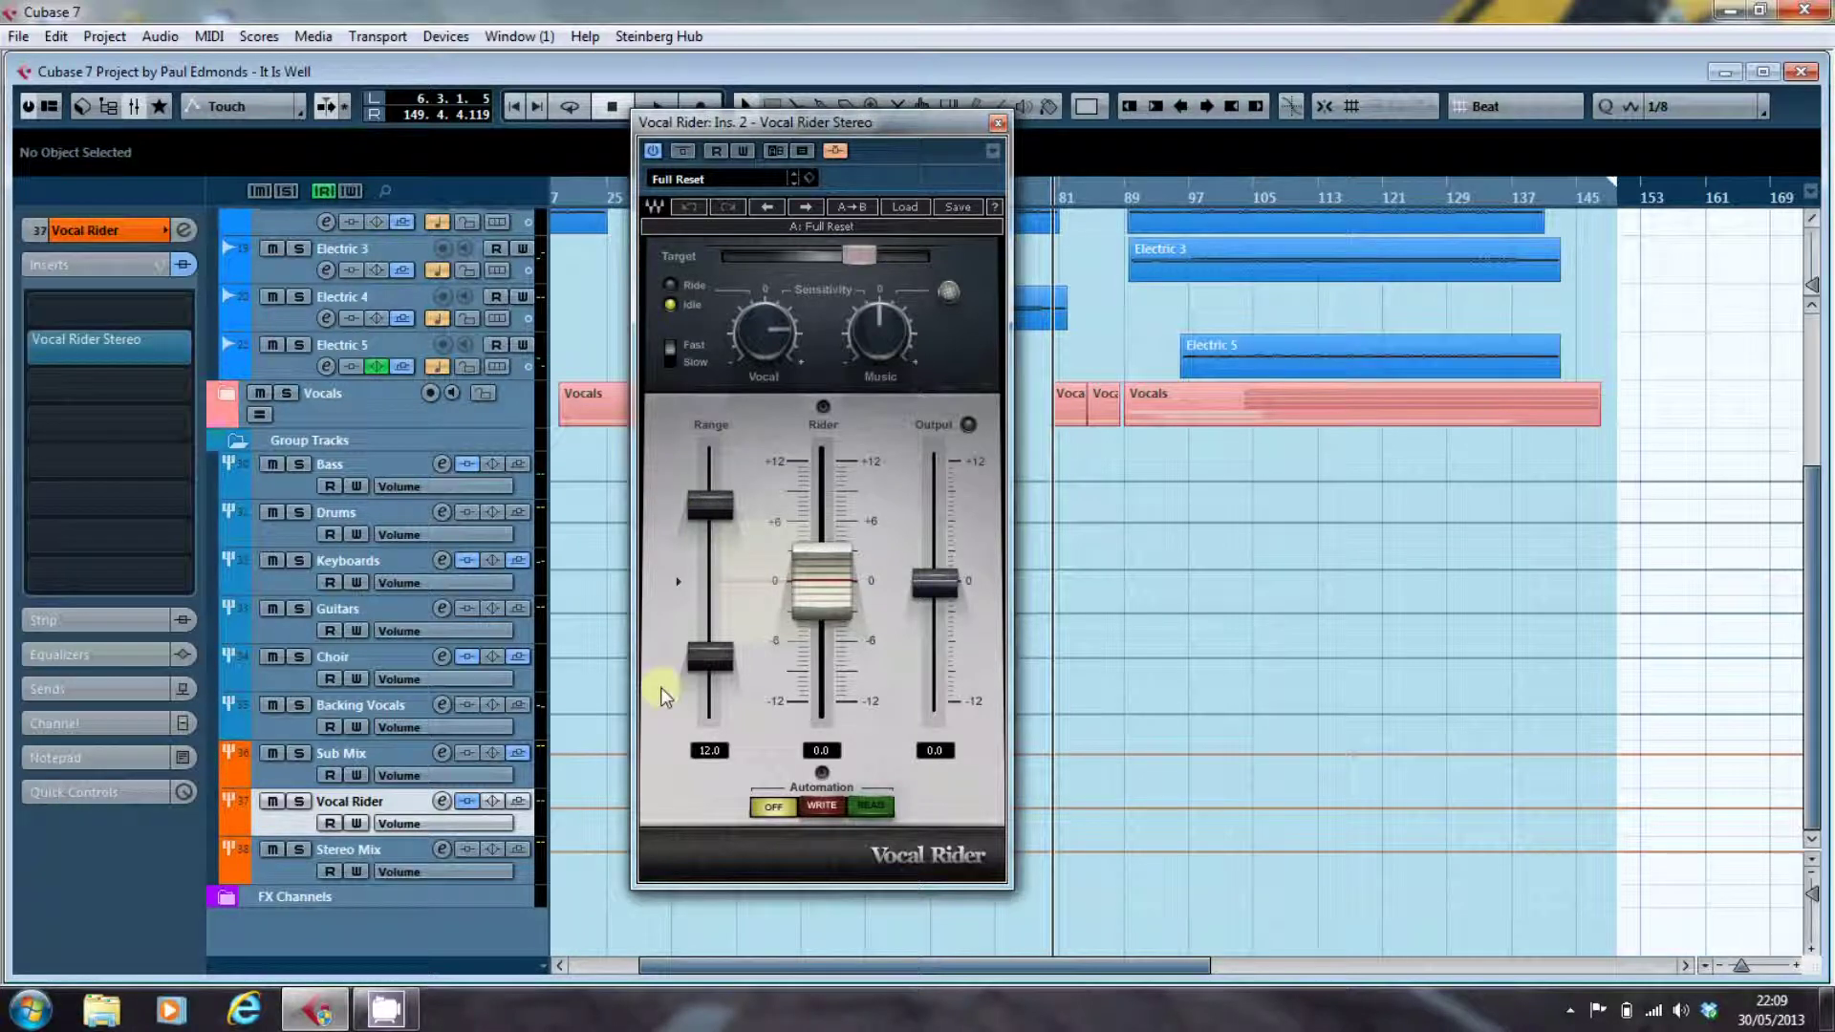
# Show the Sub Mix group track's sends to check its routing to the Vocal Rider insert's side-chain input
pyautogui.click(381, 761)
pyautogui.click(107, 687)
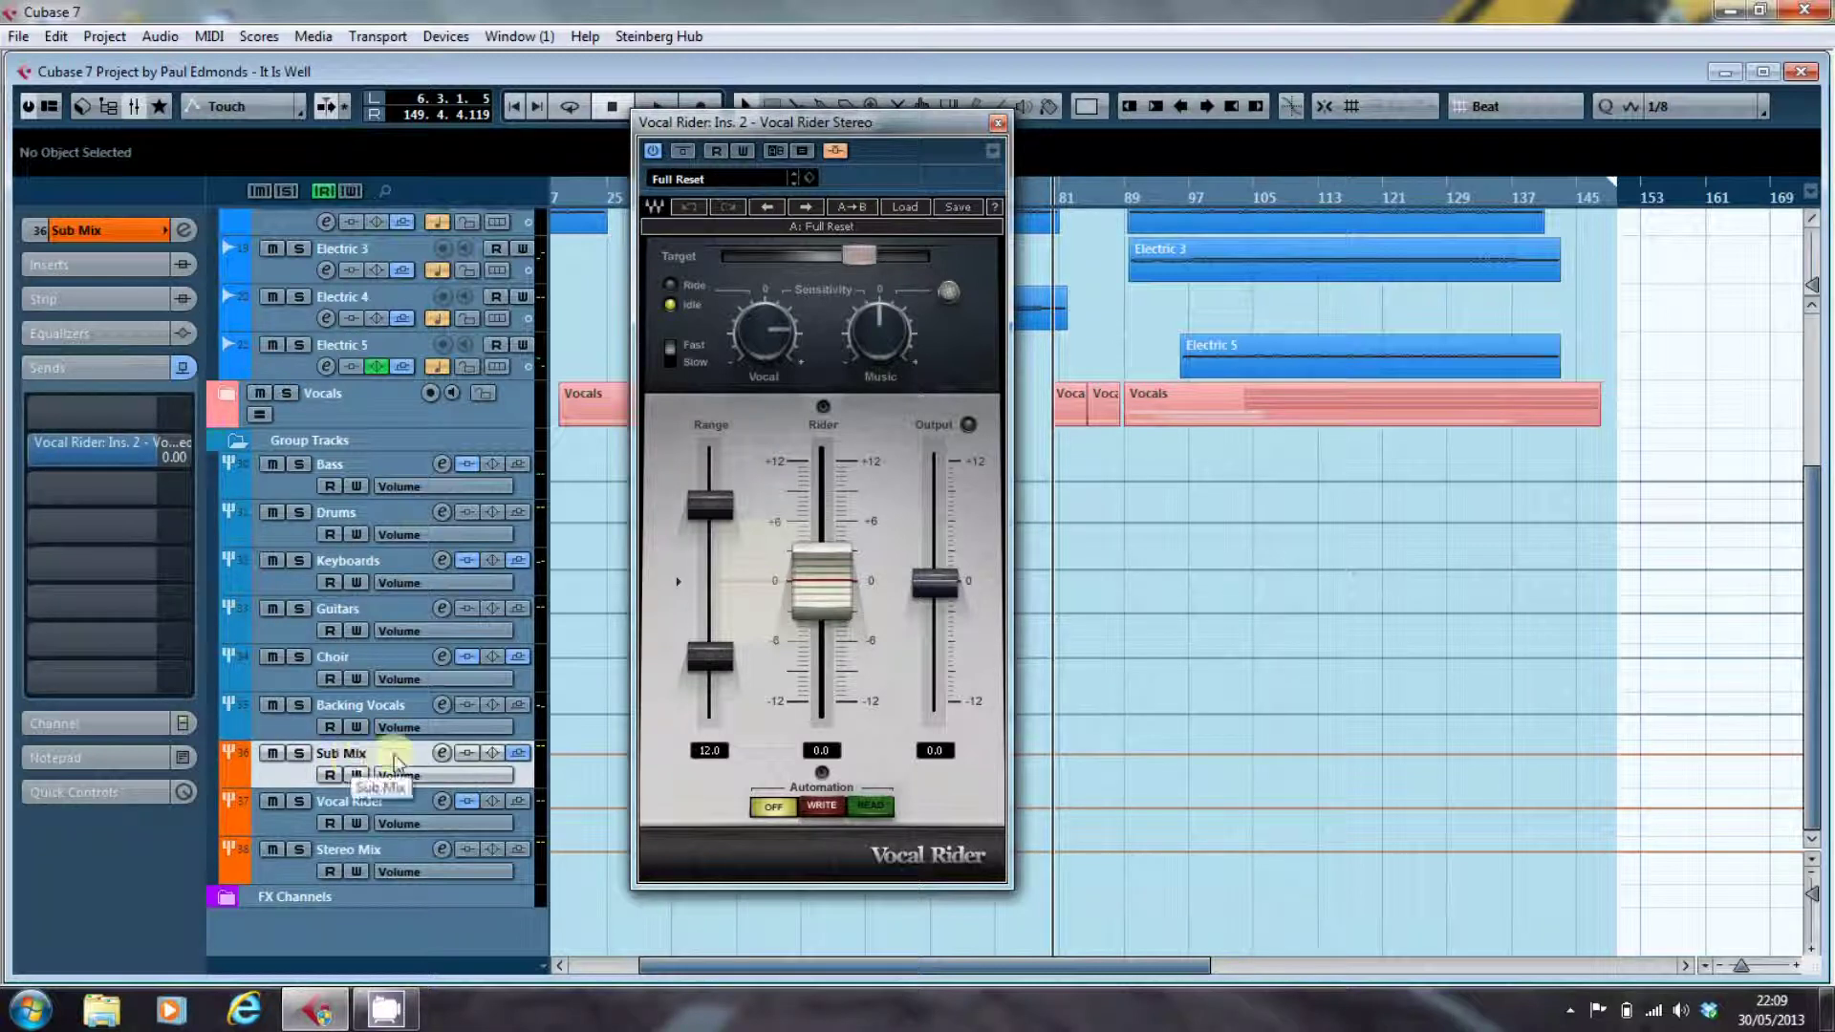
pyautogui.click(833, 151)
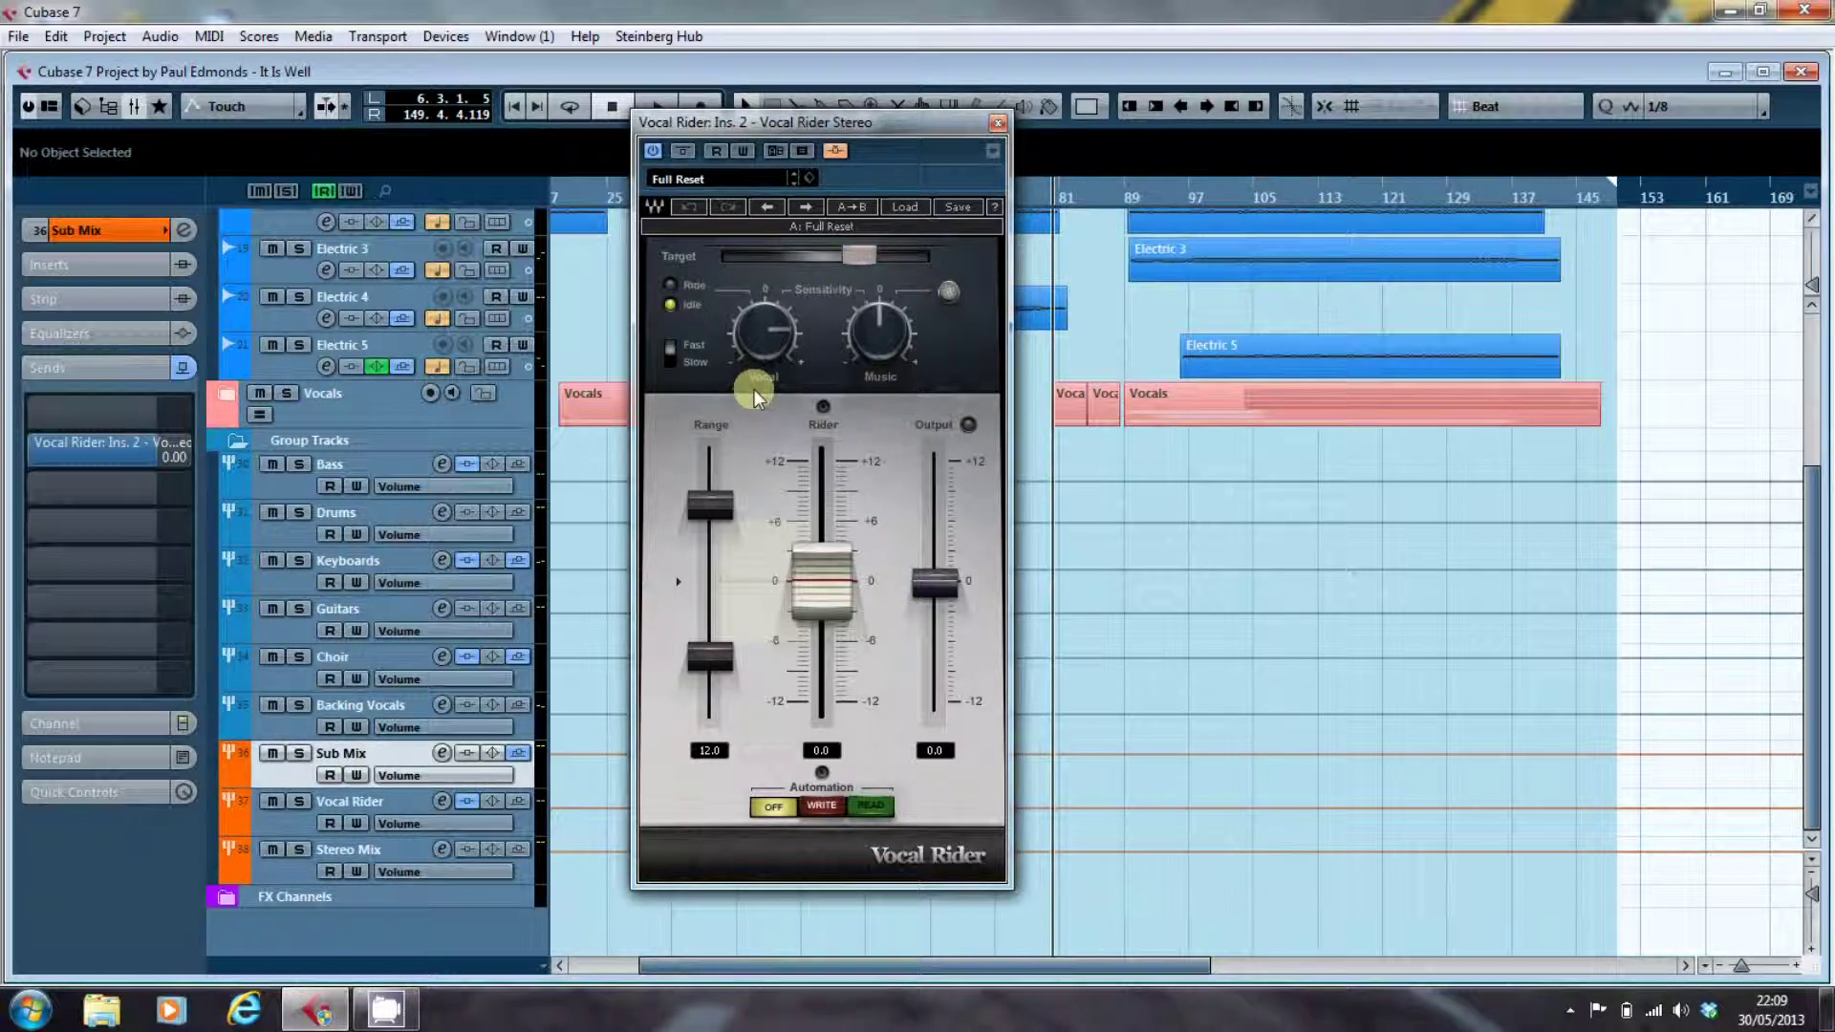
# Play the project with the Vocal Rider plug-in open to watch its rider fader respond to the side-chained mix
pyautogui.click(866, 377)
pyautogui.click(863, 379)
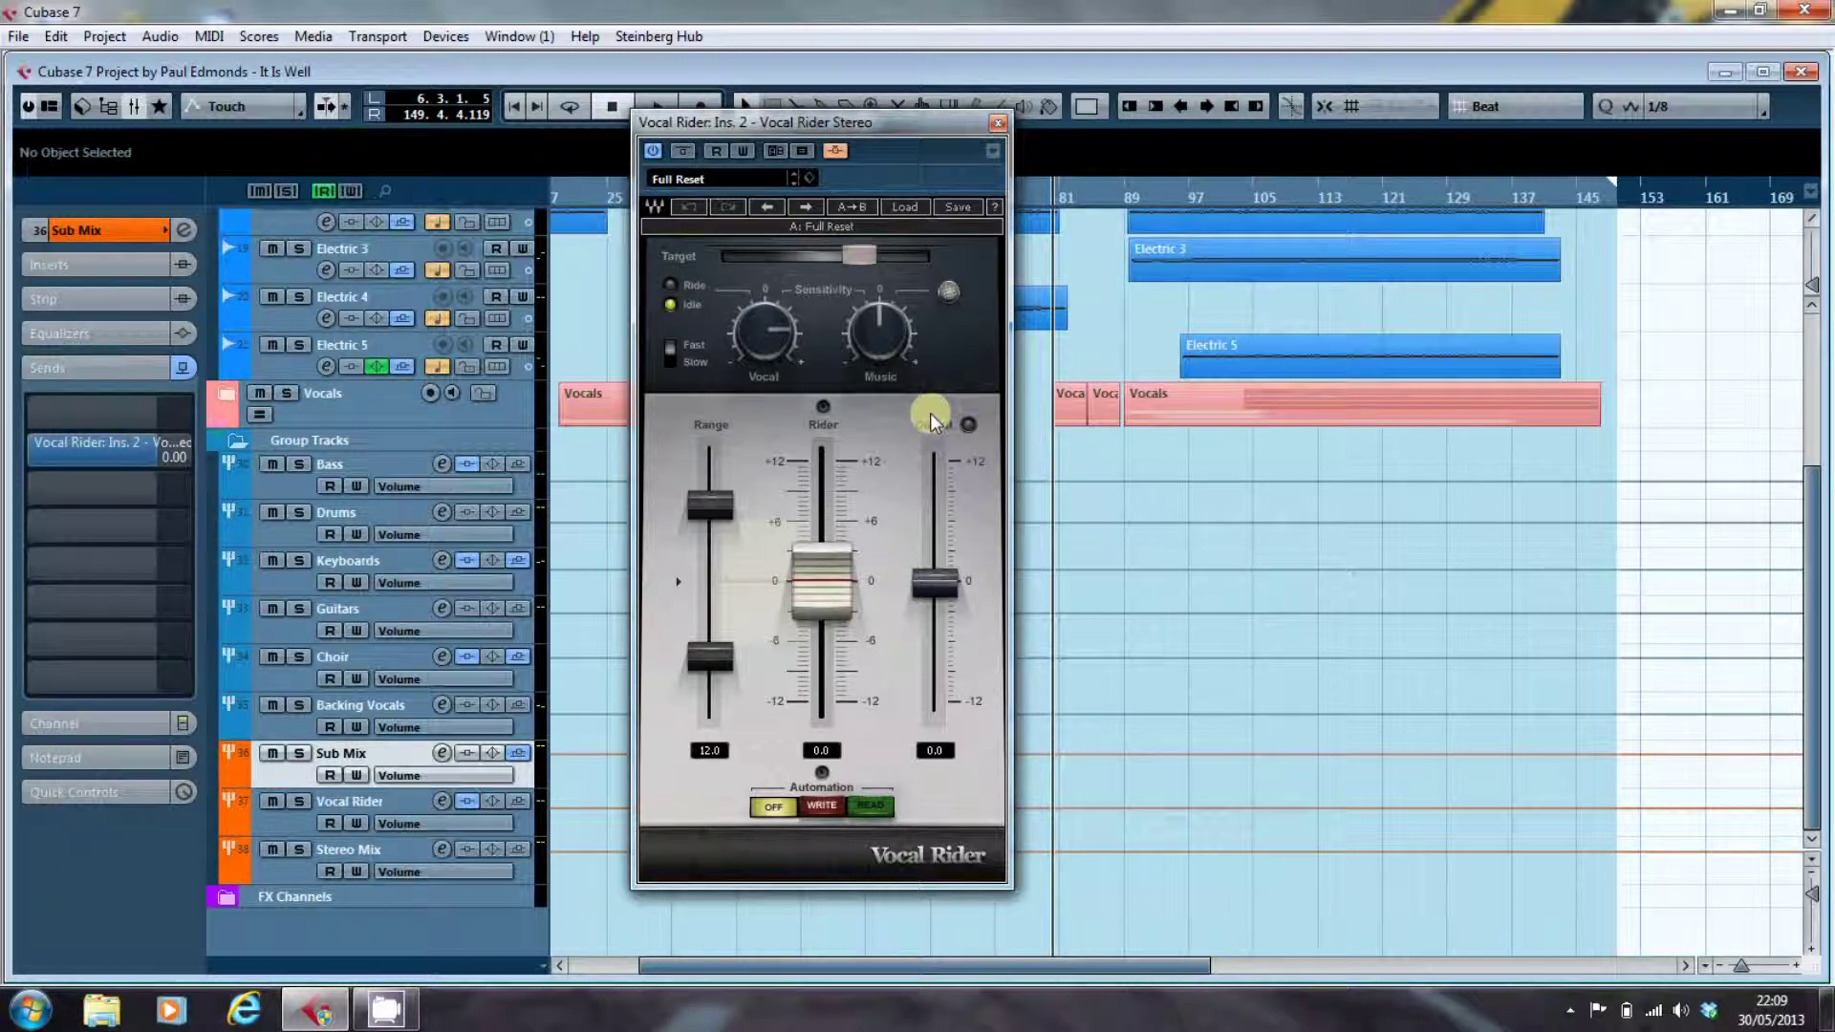
pyautogui.press('space')
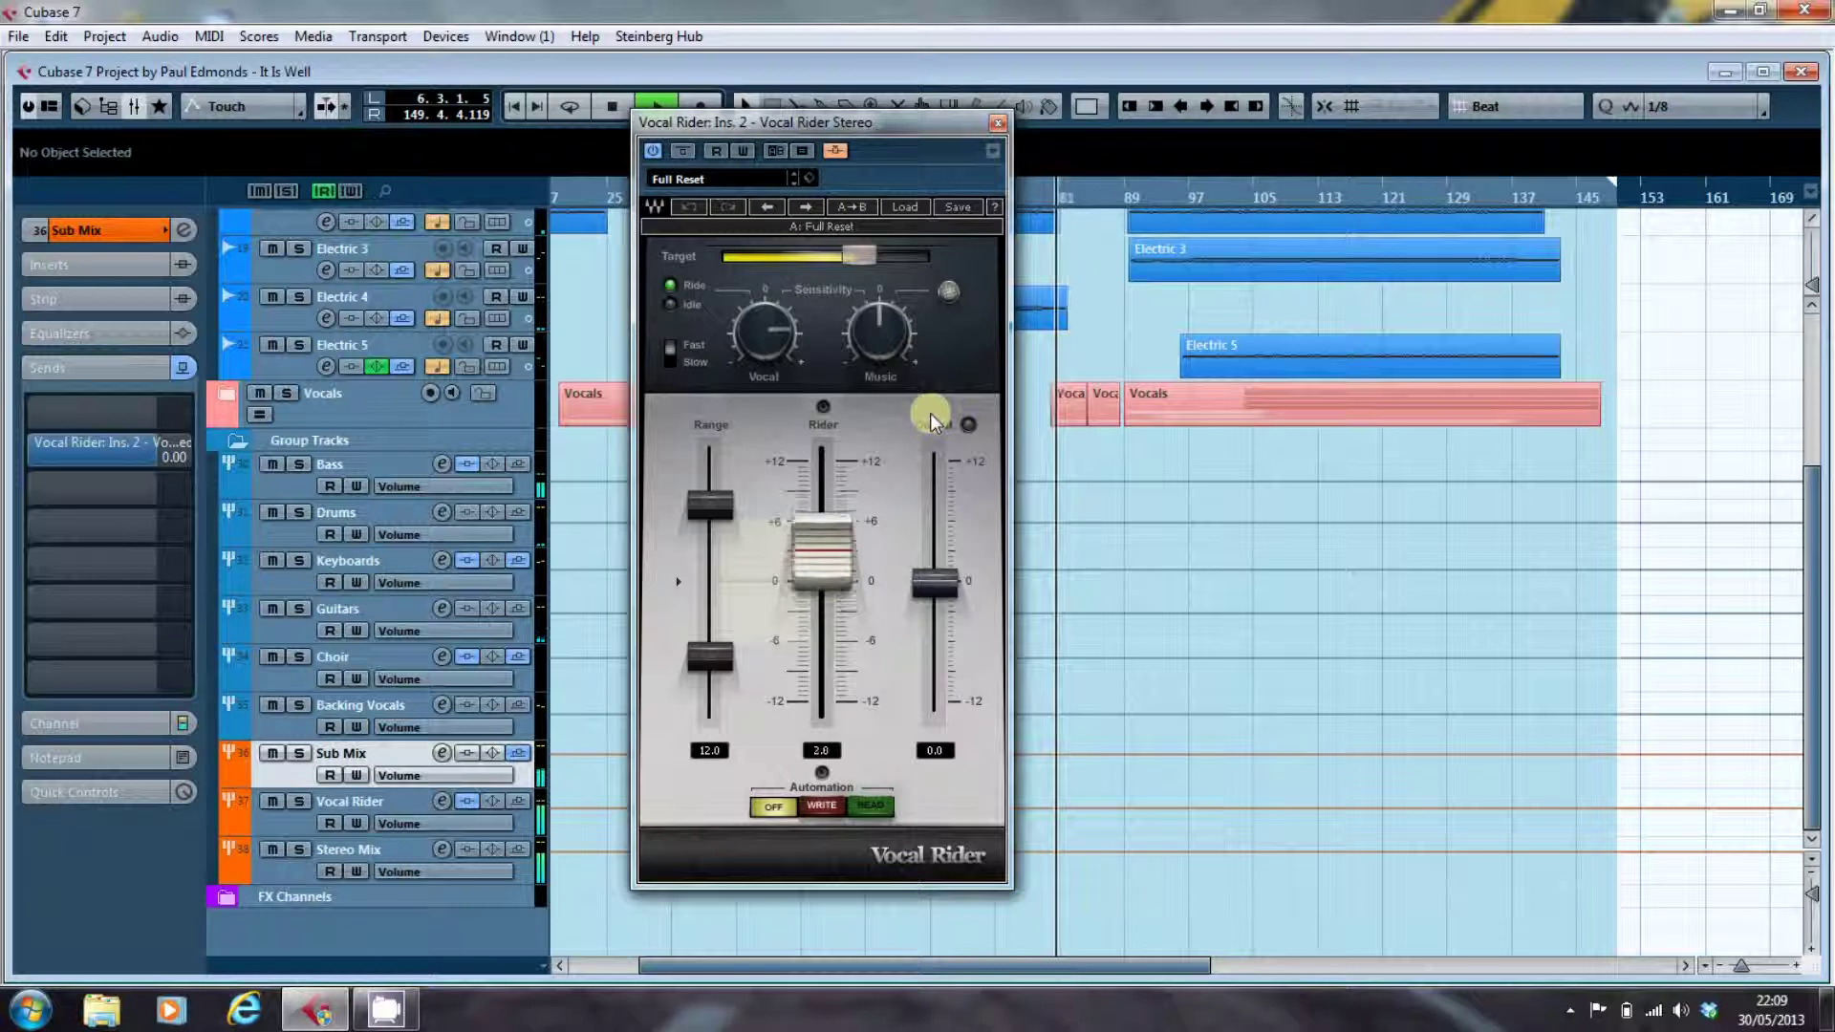